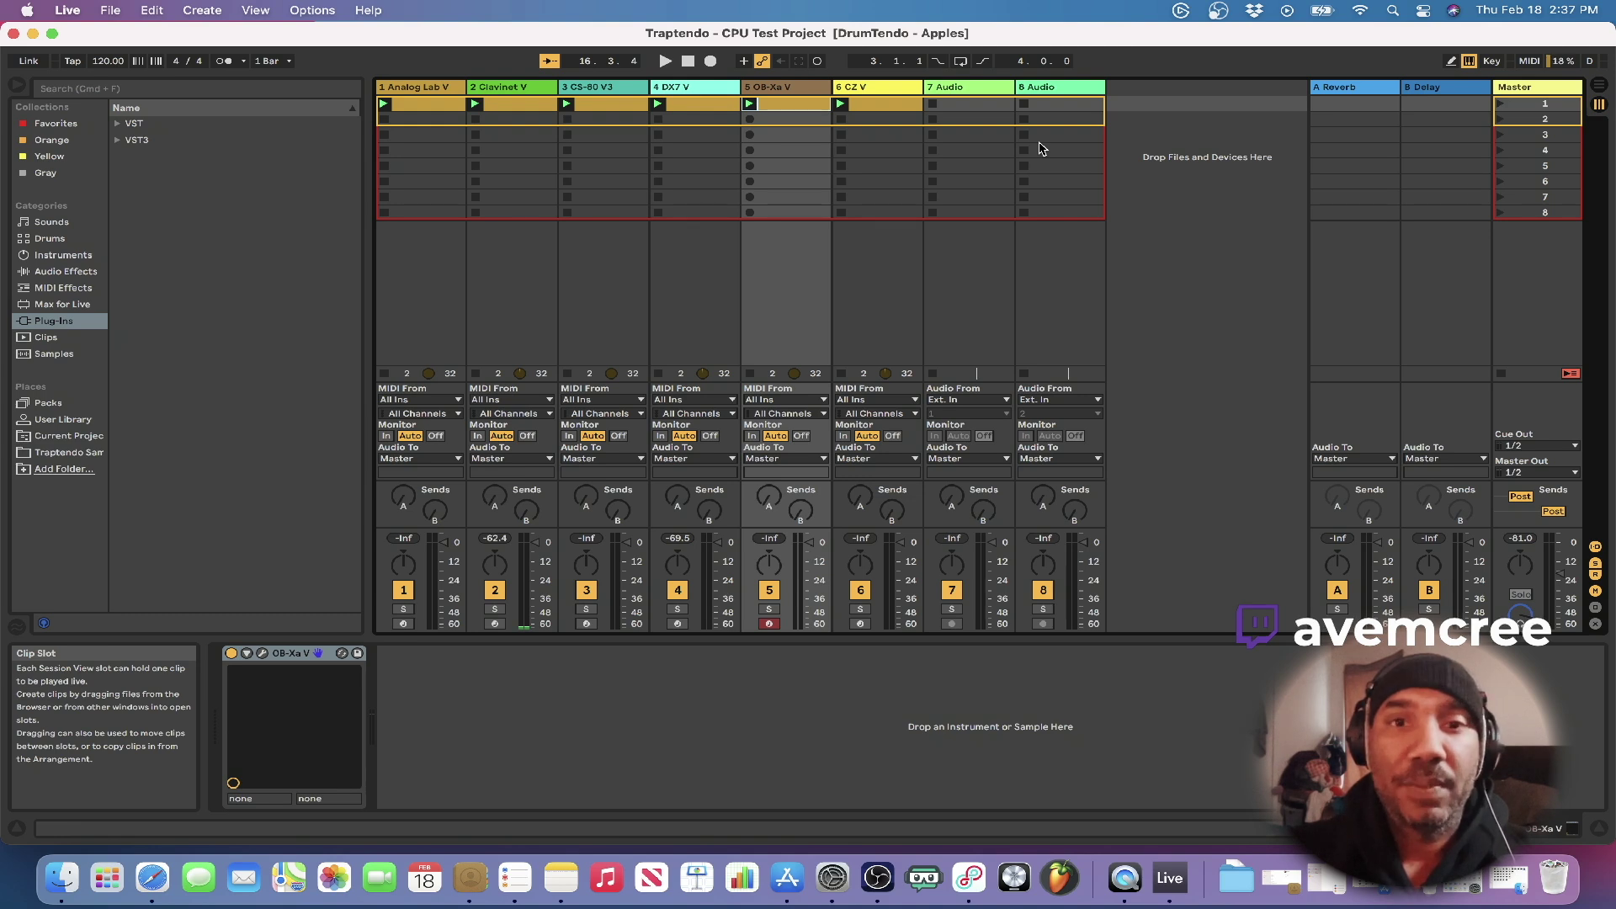
# - Start playback and show the Analog Lab V plug-in window from track 1, positioned below the track titles
pyautogui.press('space')
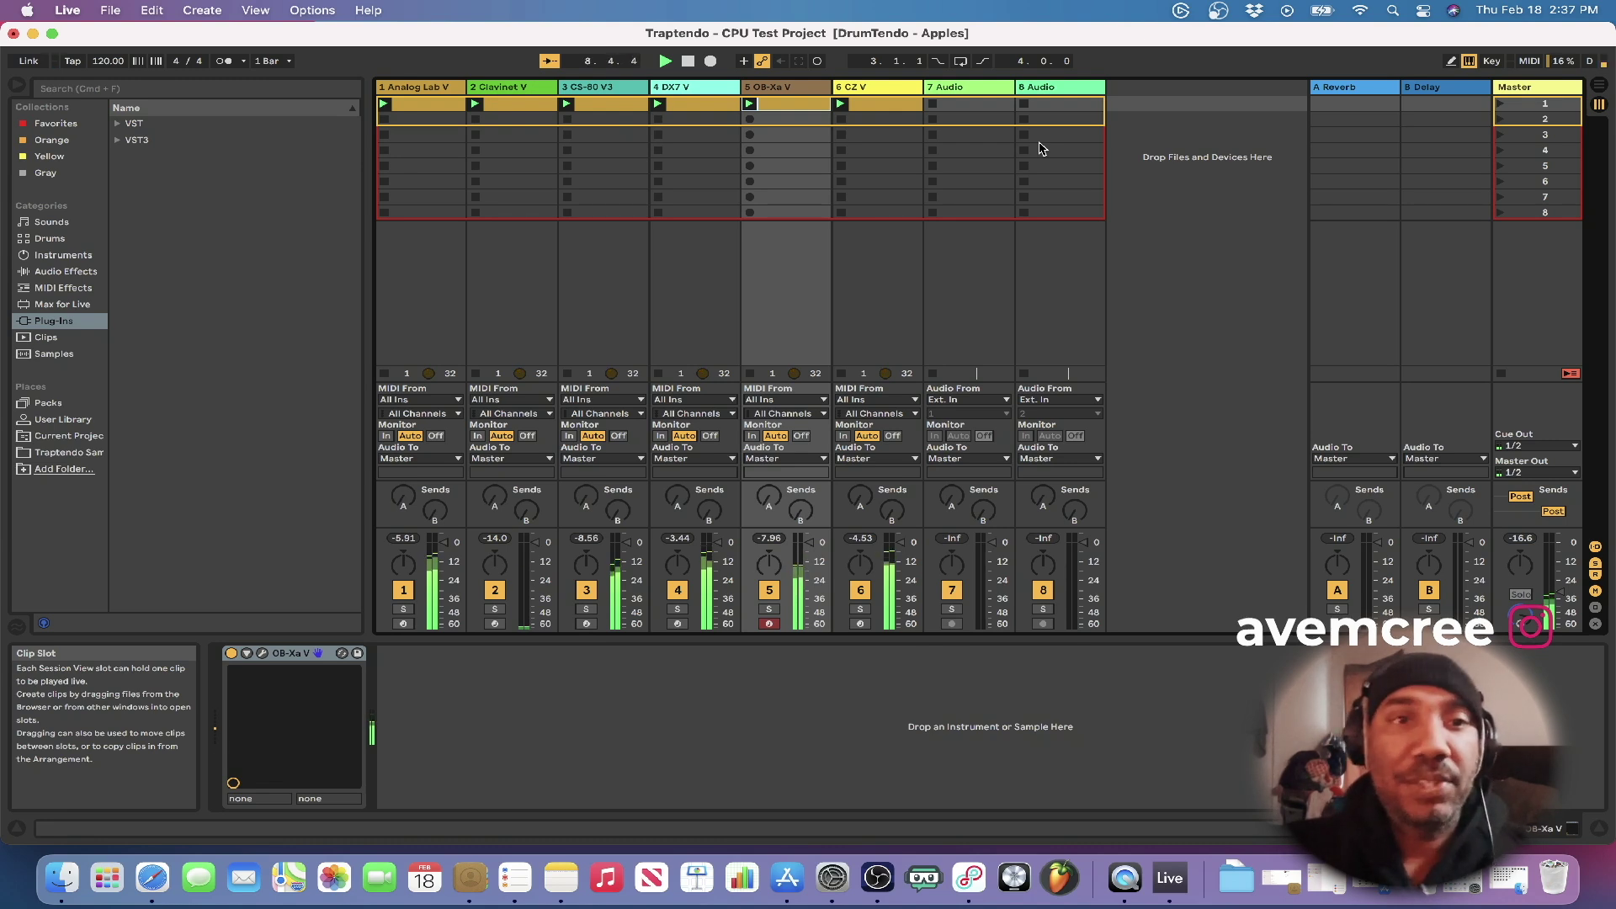
pyautogui.click(402, 89)
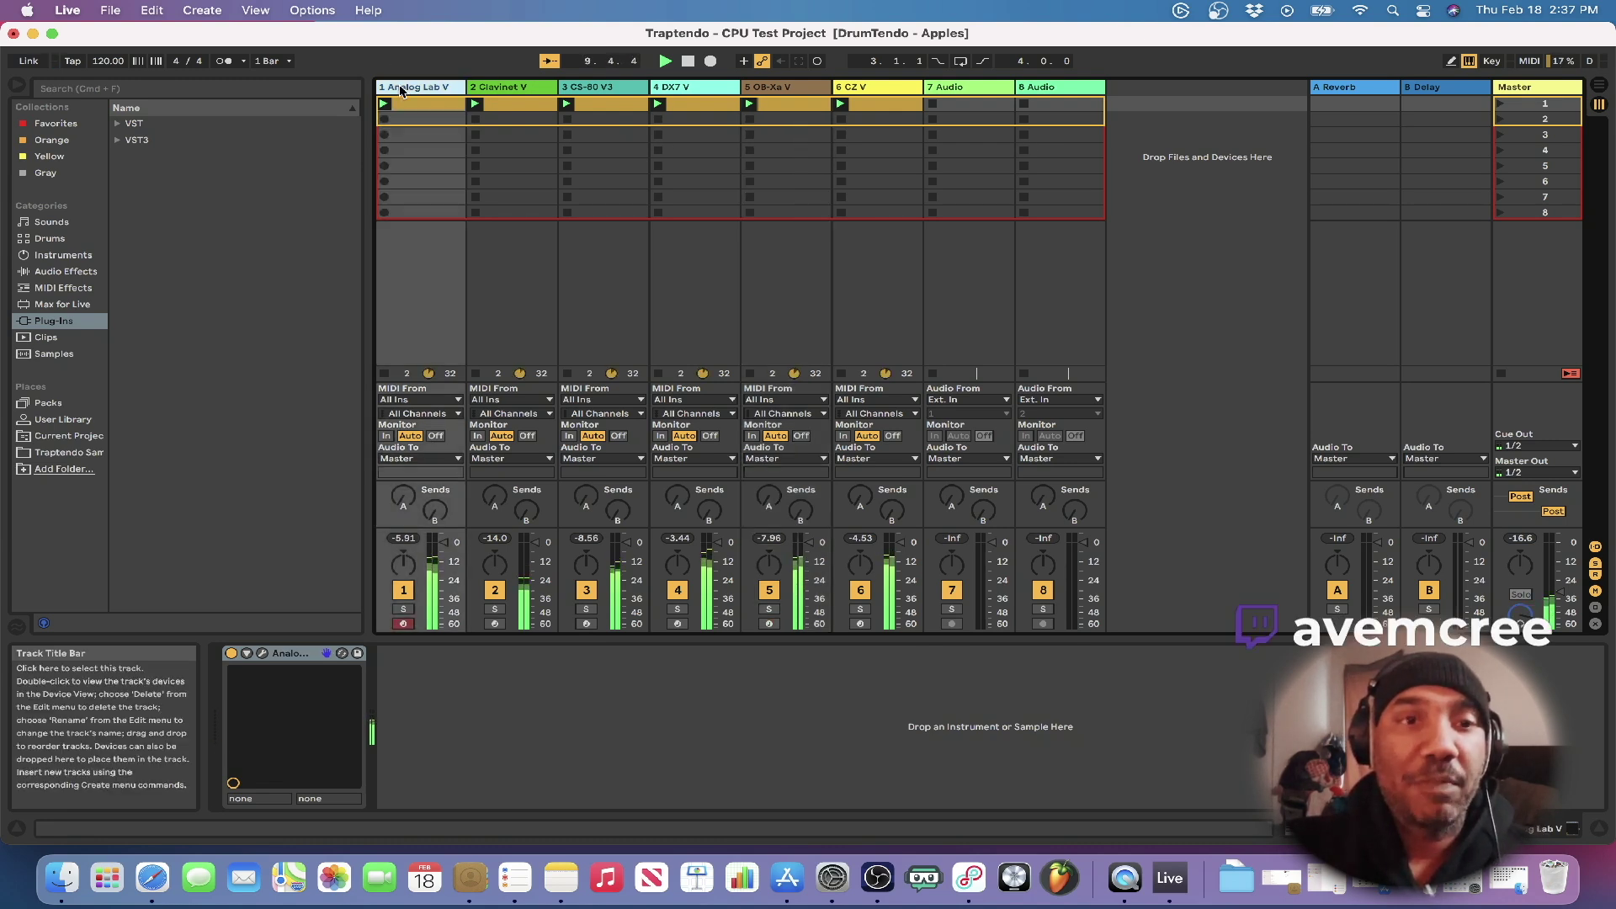
pyautogui.click(263, 654)
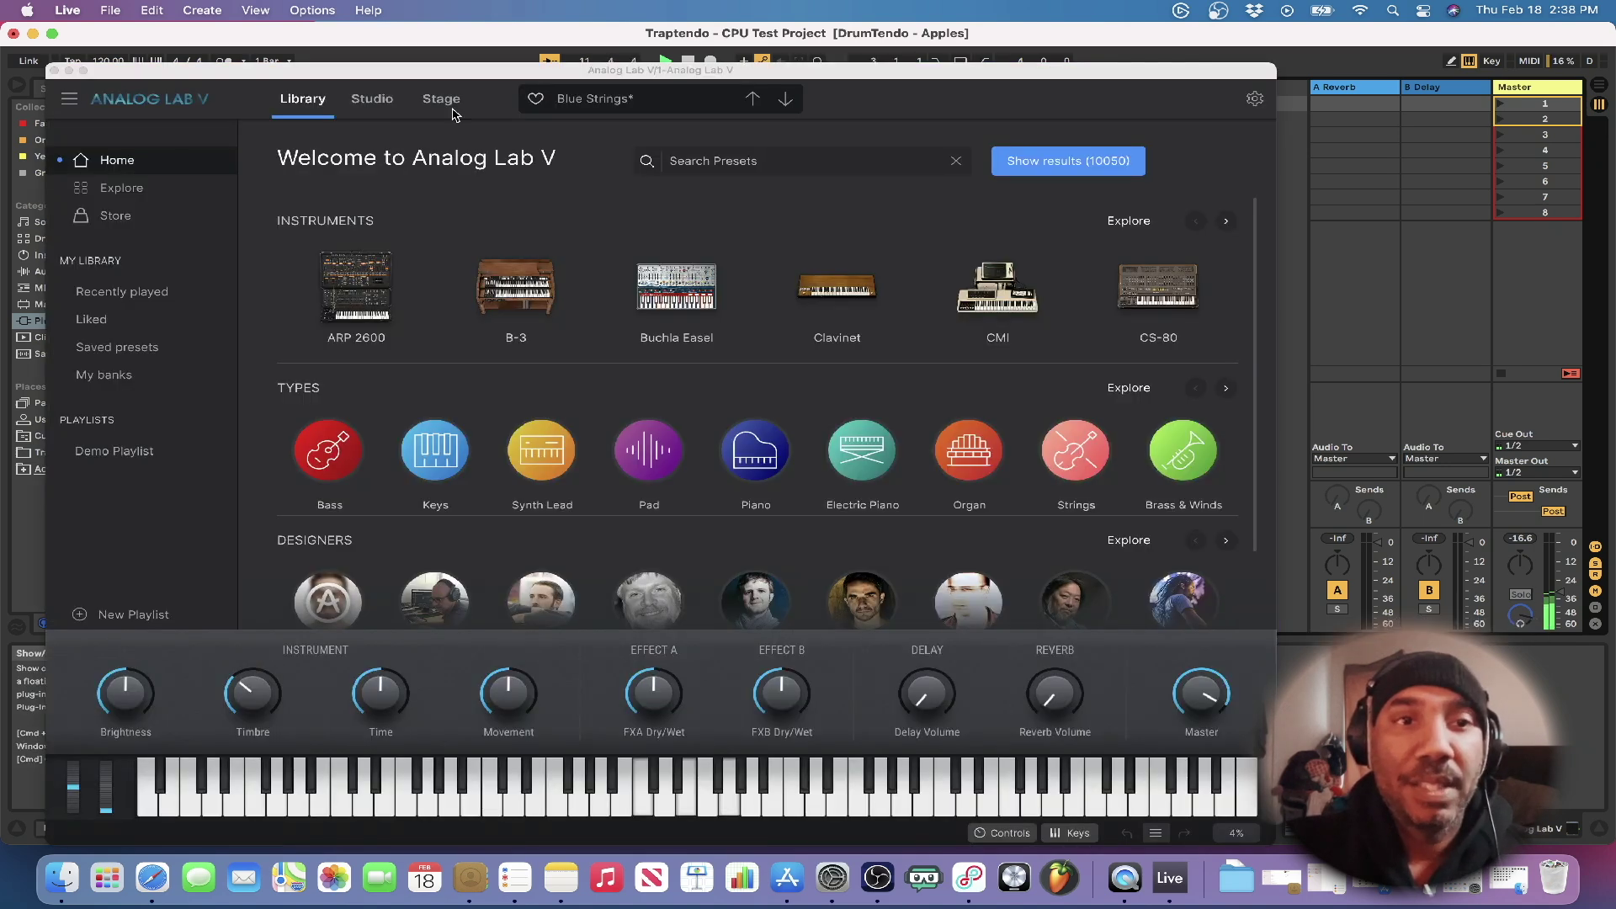
pyautogui.moveTo(418, 75); pyautogui.dragTo(548, 132)
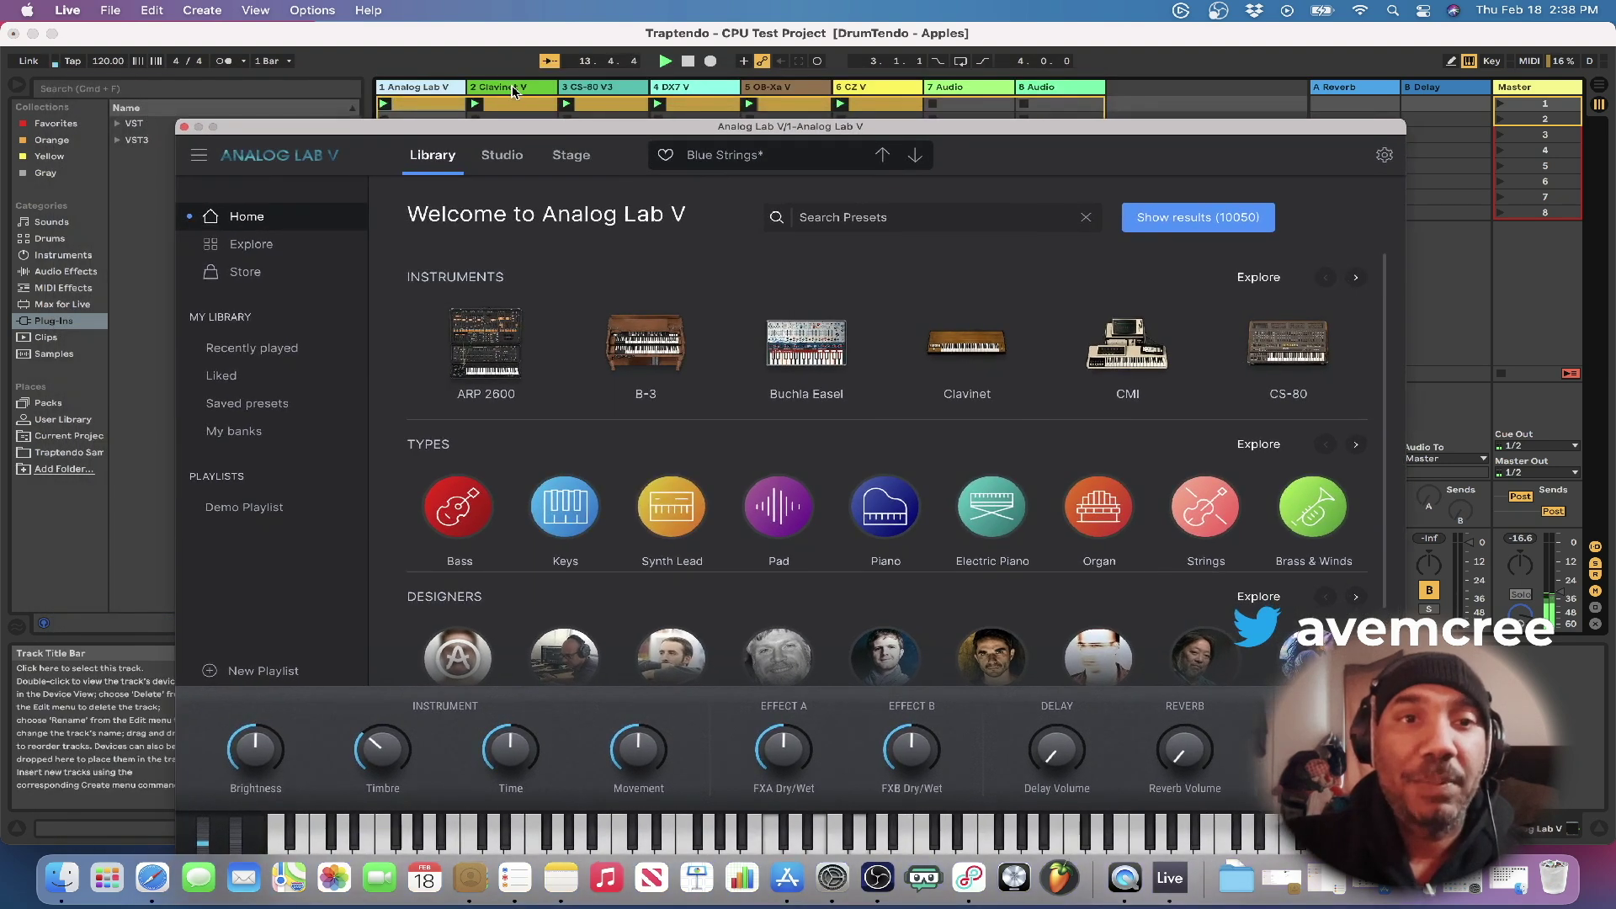
# - Show the Clavinet V plug-in window from track 2 and move it clear of the track titles
pyautogui.click(514, 91)
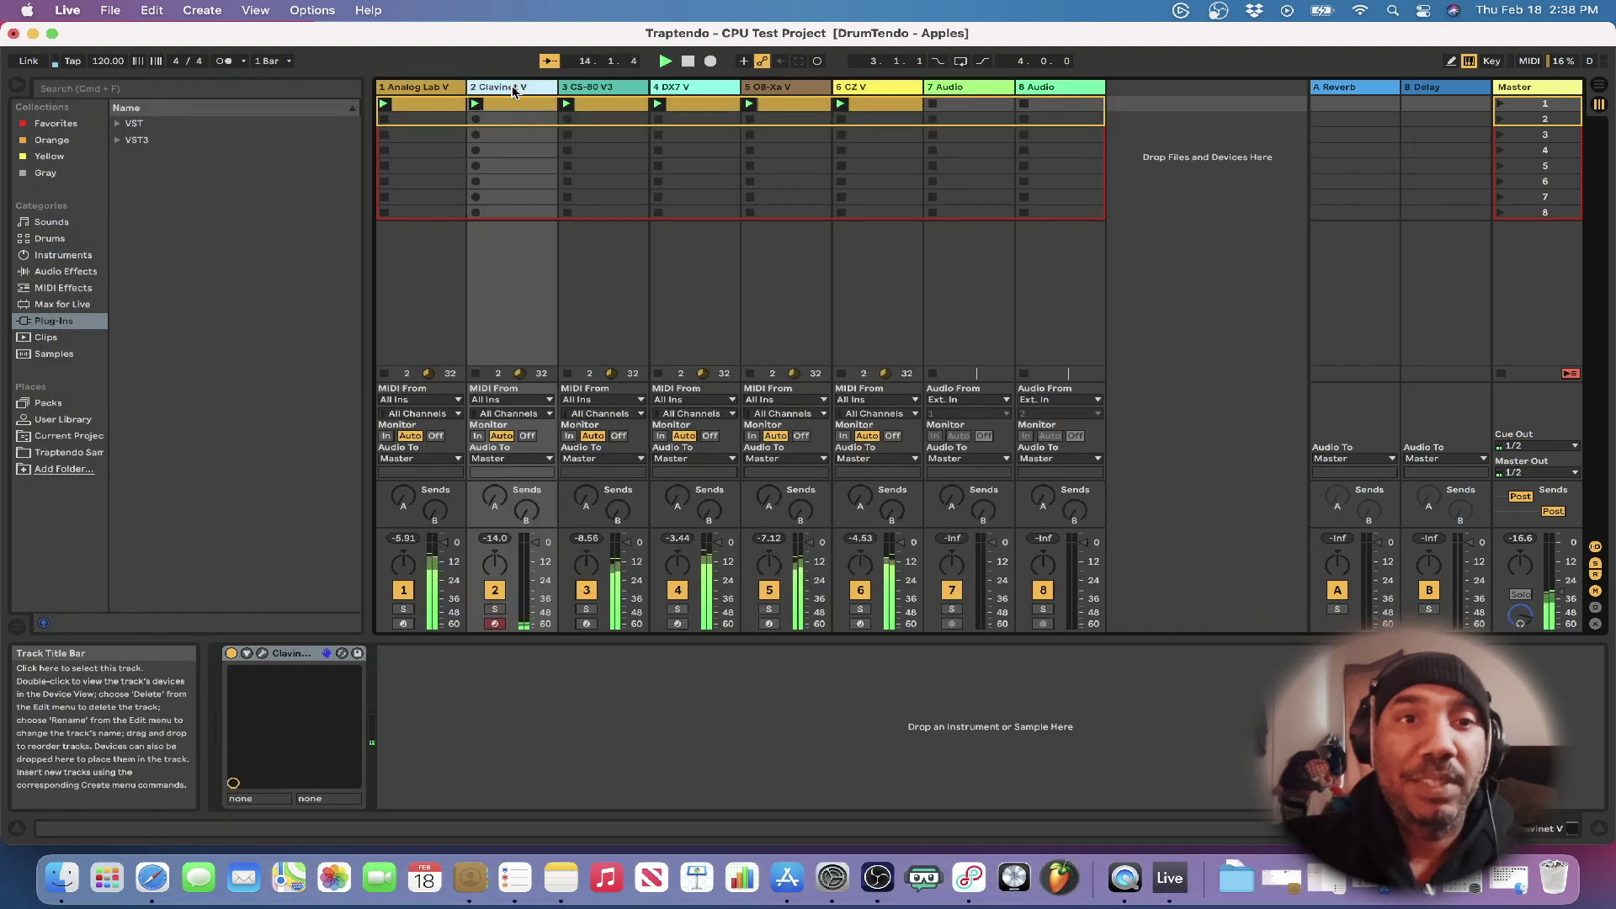
pyautogui.click(261, 654)
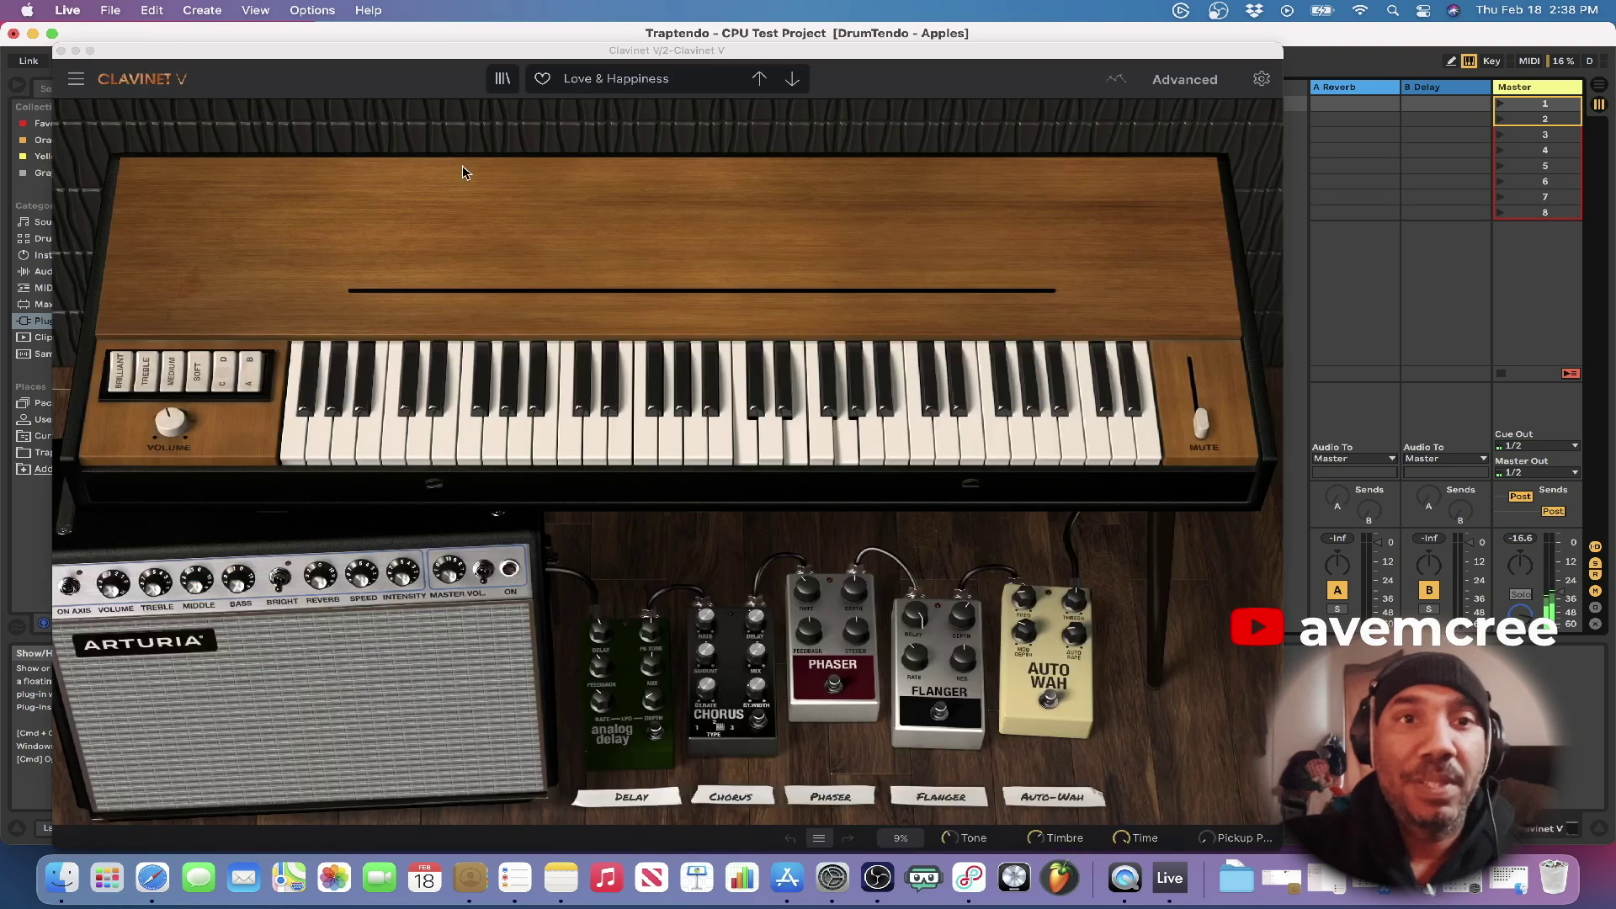
pyautogui.doubleClick(403, 37)
pyautogui.moveTo(402, 39); pyautogui.dragTo(392, 38)
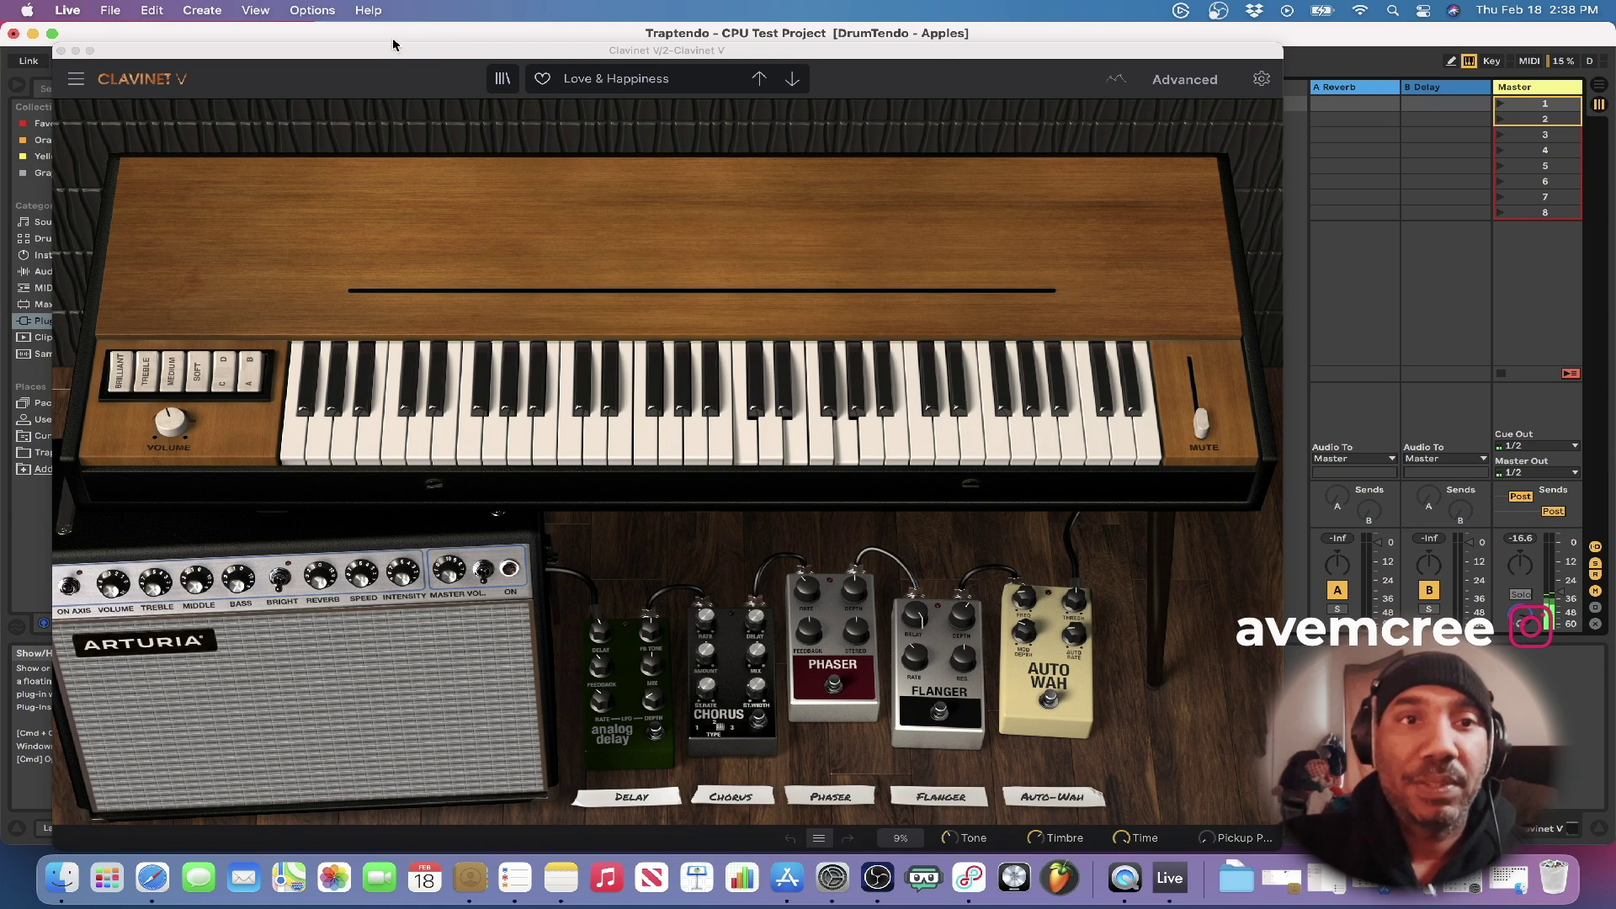
pyautogui.moveTo(457, 56); pyautogui.dragTo(570, 117)
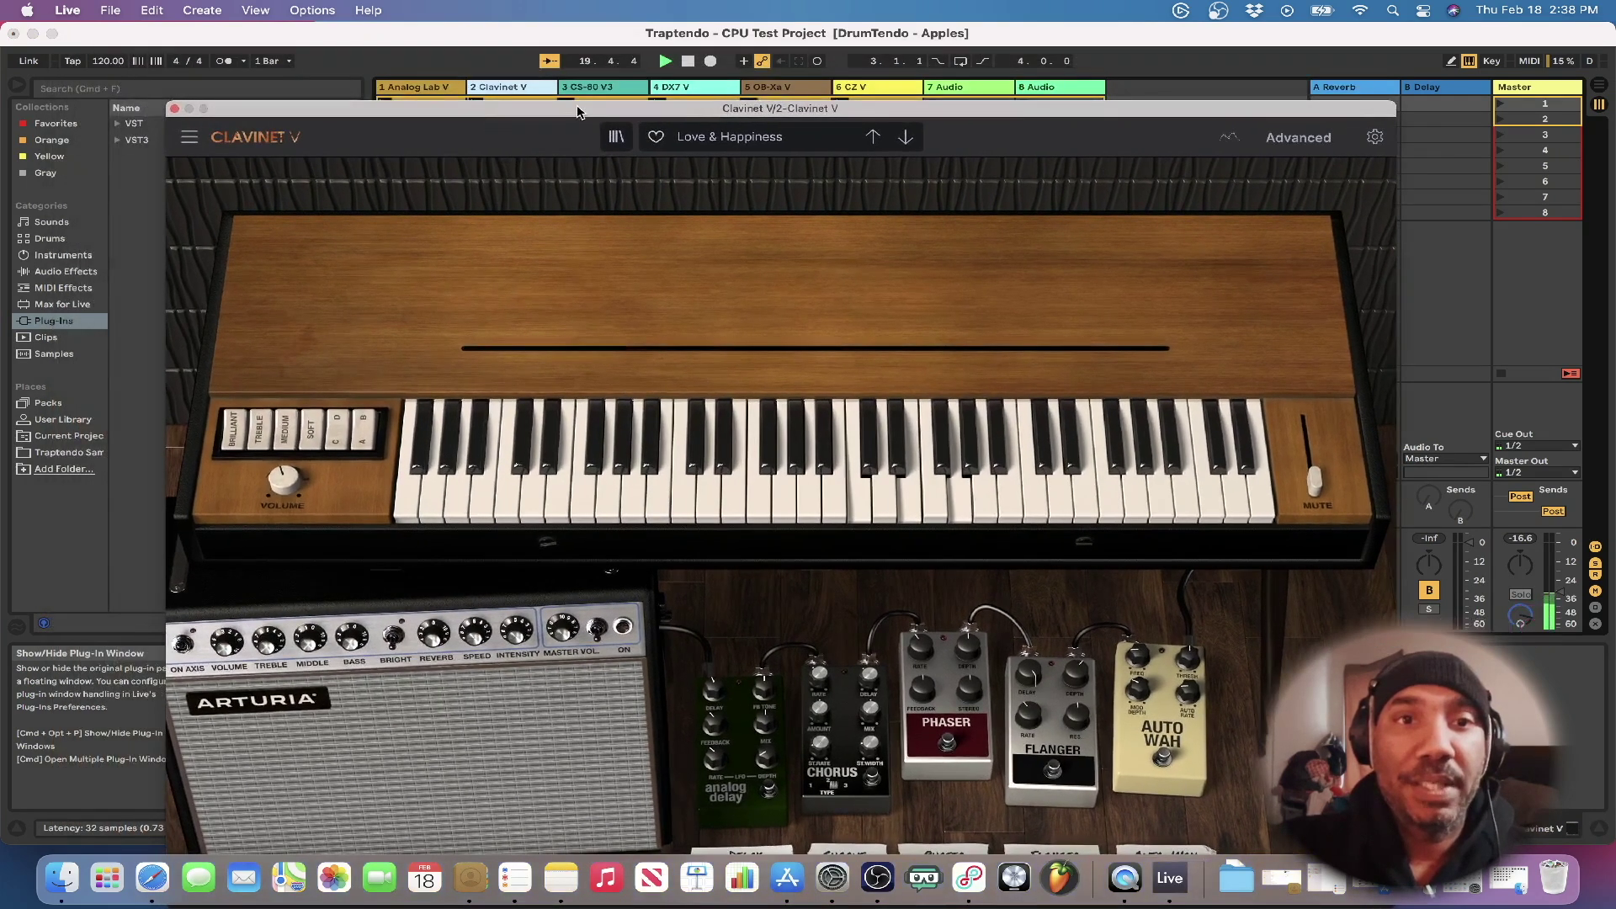
# - Show the CS-80 V3 plug-in window from track 3 and position it below the track titles
pyautogui.click(586, 91)
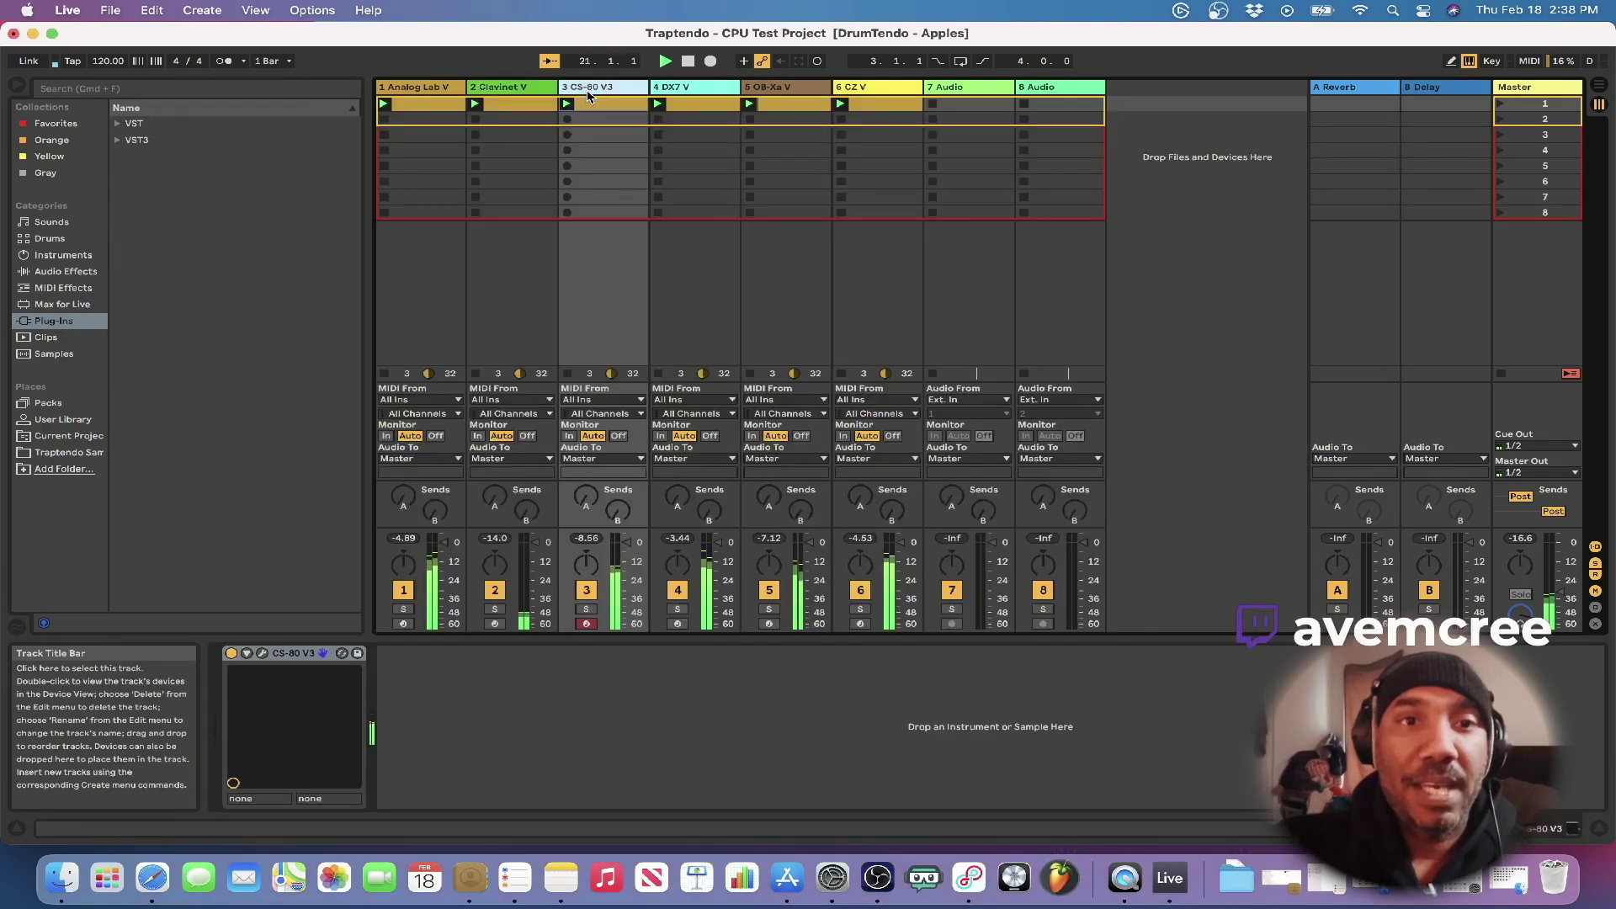
pyautogui.click(263, 654)
pyautogui.moveTo(551, 69); pyautogui.dragTo(635, 131)
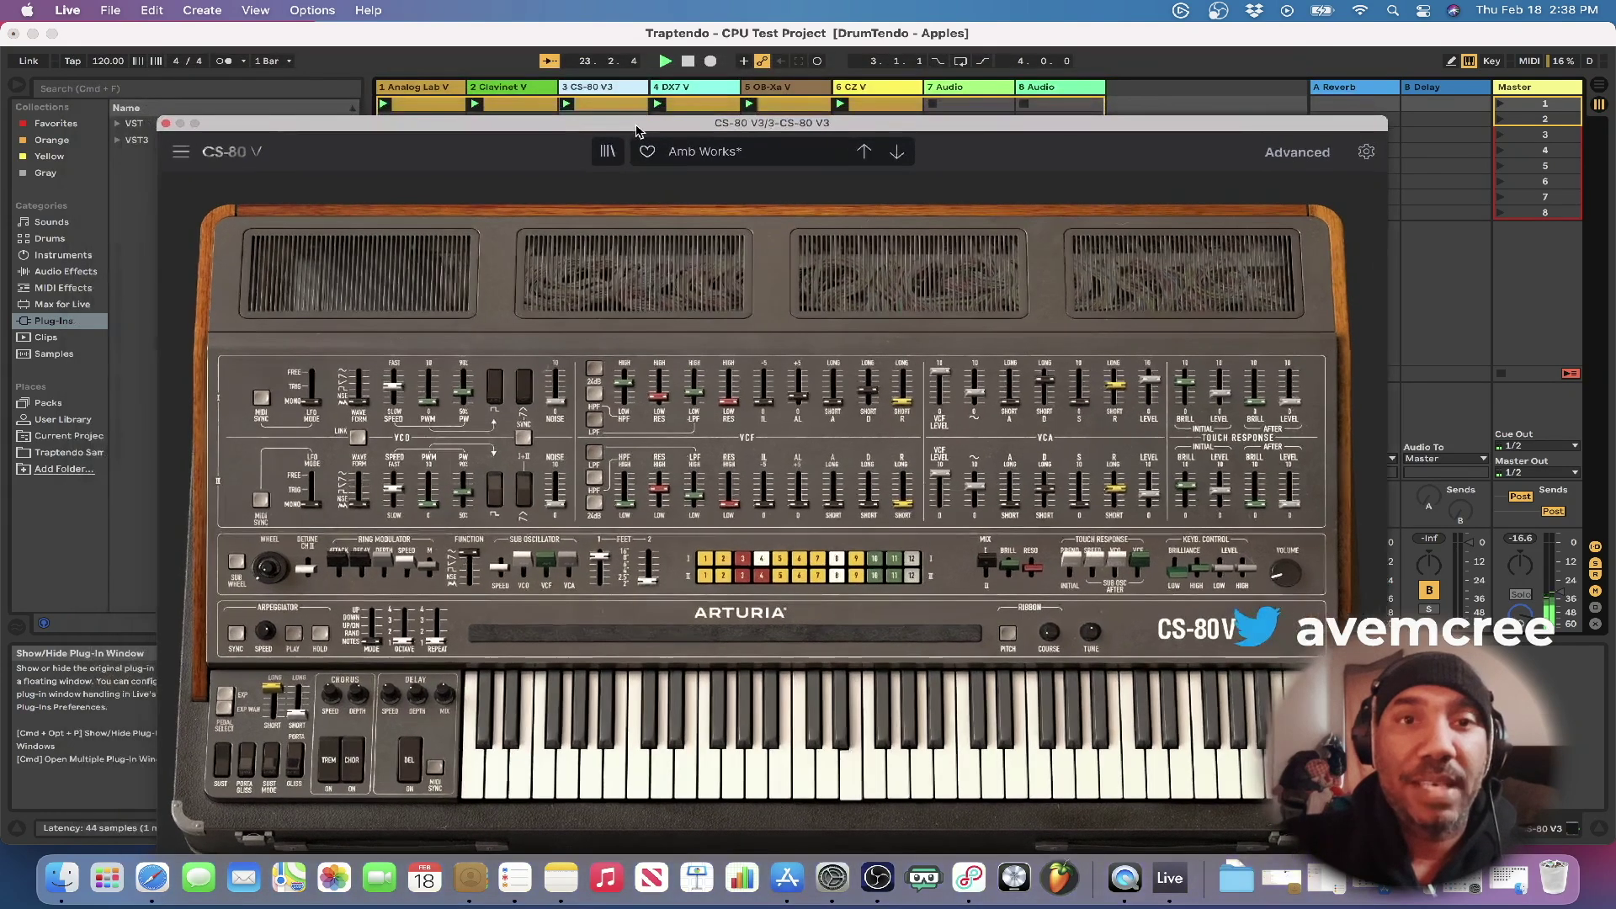
# - Show the DX7 V plug-in window from track 4 and the OB-Xa V plug-in window from track 5
pyautogui.click(687, 90)
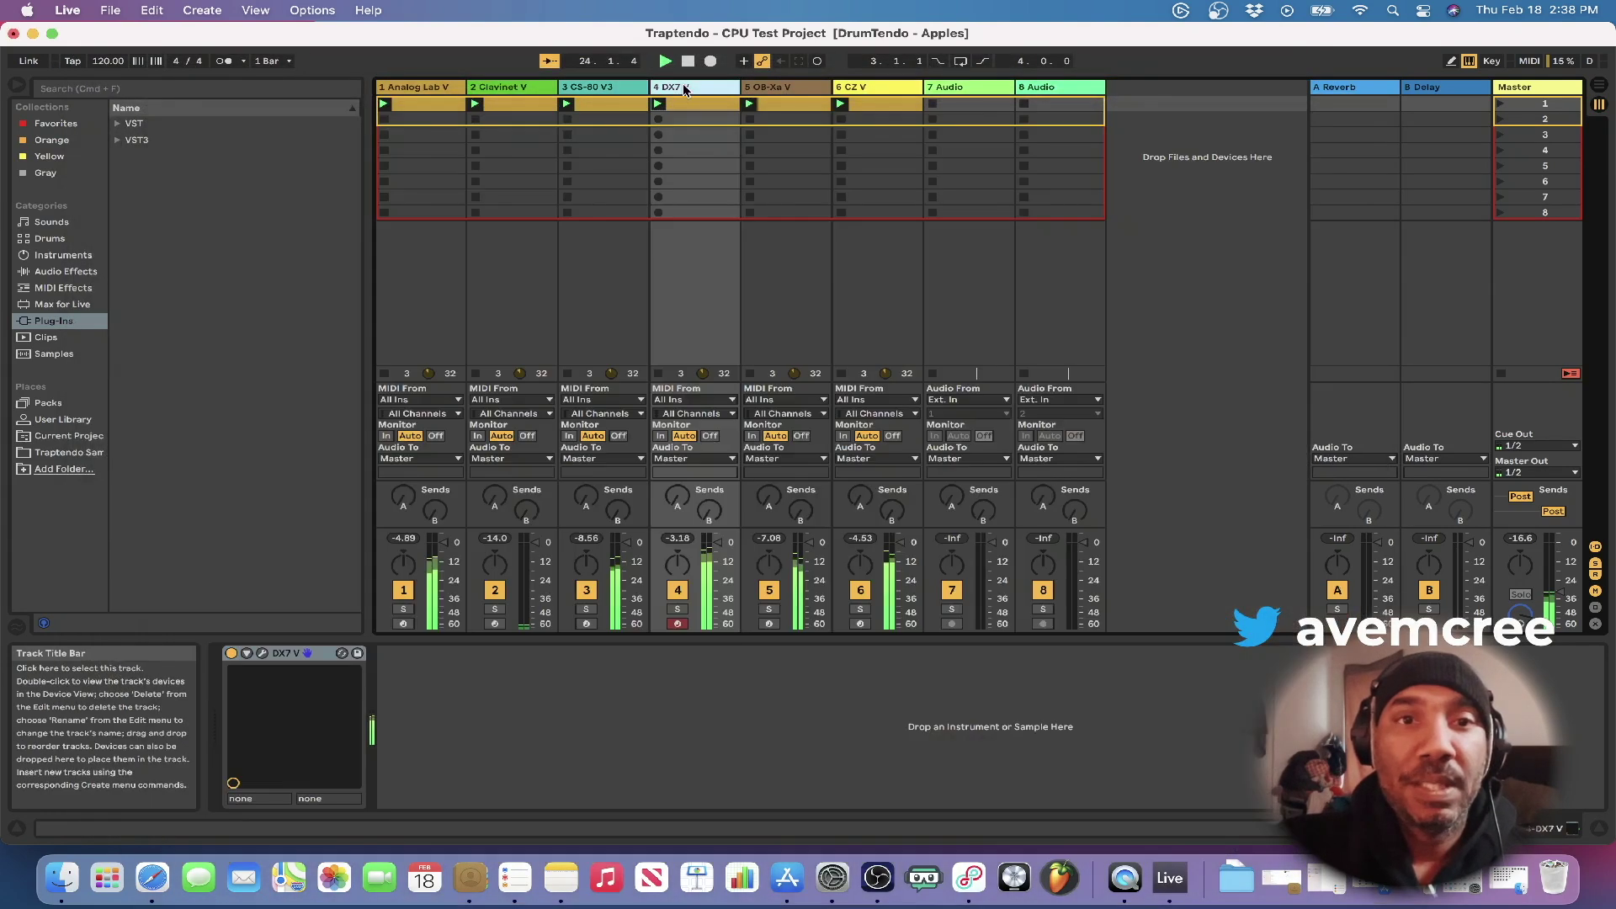
pyautogui.click(261, 654)
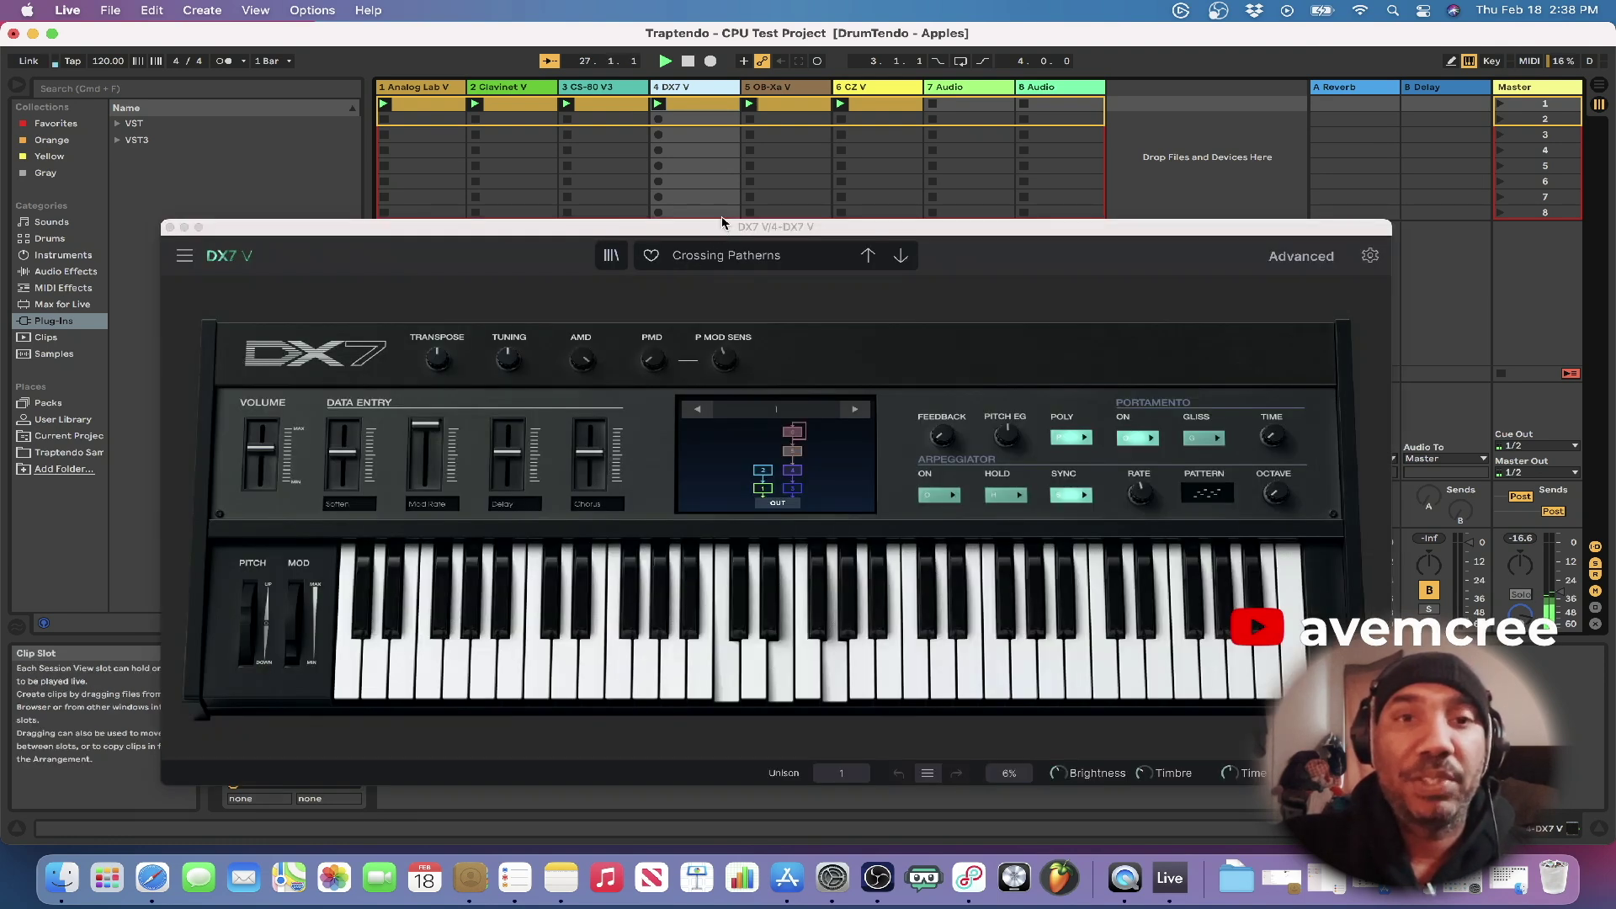
pyautogui.click(796, 85)
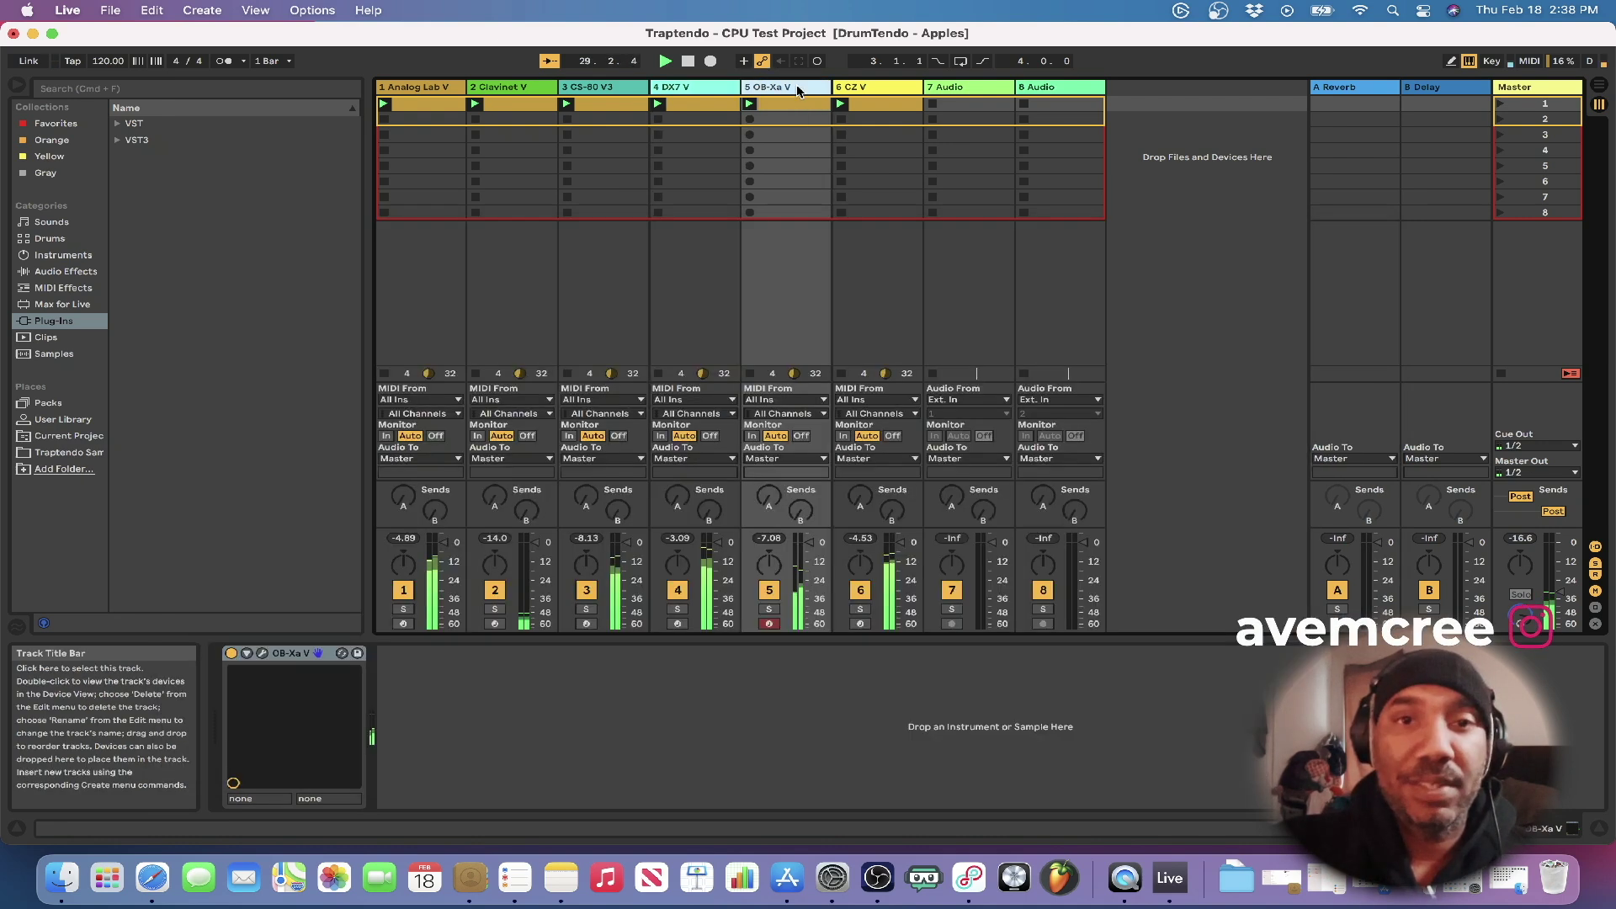
pyautogui.click(262, 654)
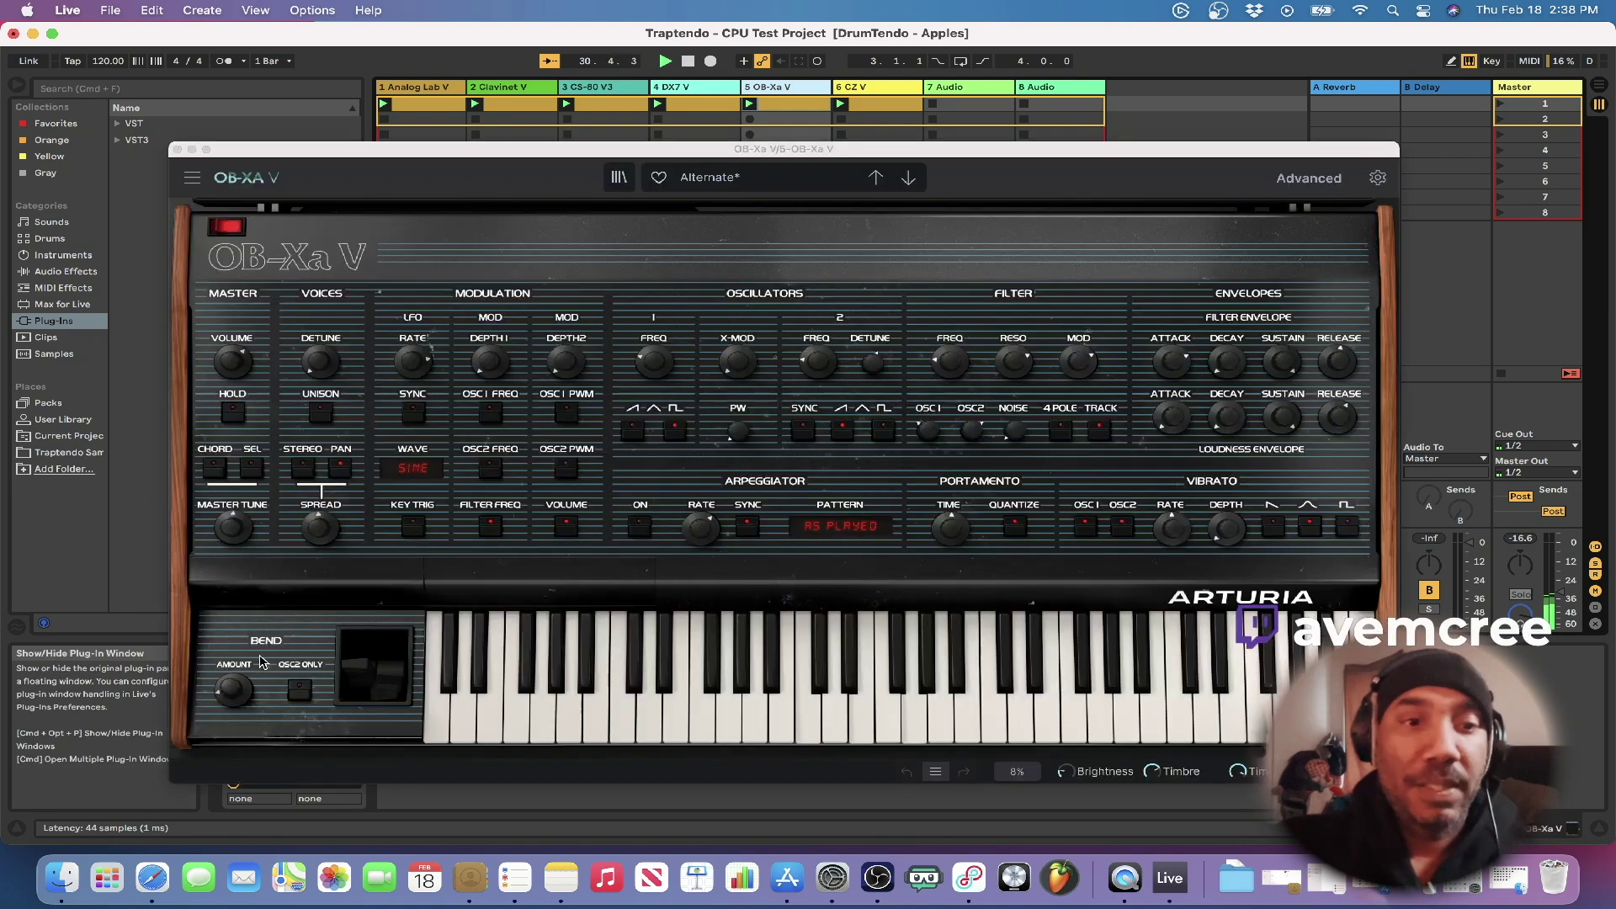
pyautogui.click(682, 148)
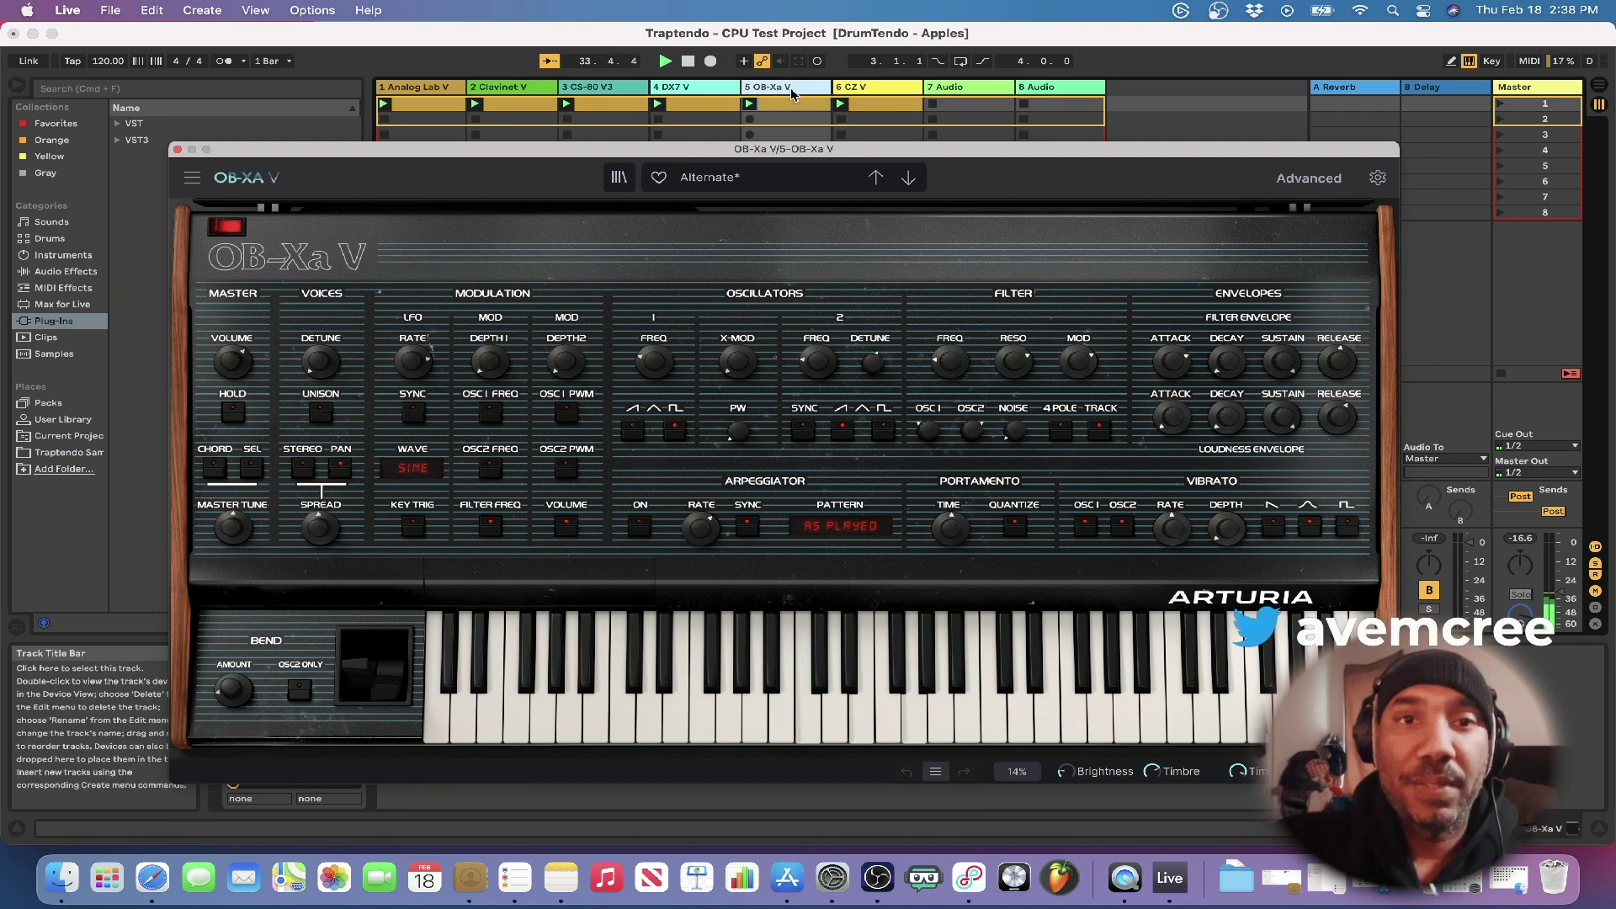
# - Show the CZ V plug-in window from track 6, move it below the clip slots, and stop playback
pyautogui.click(857, 87)
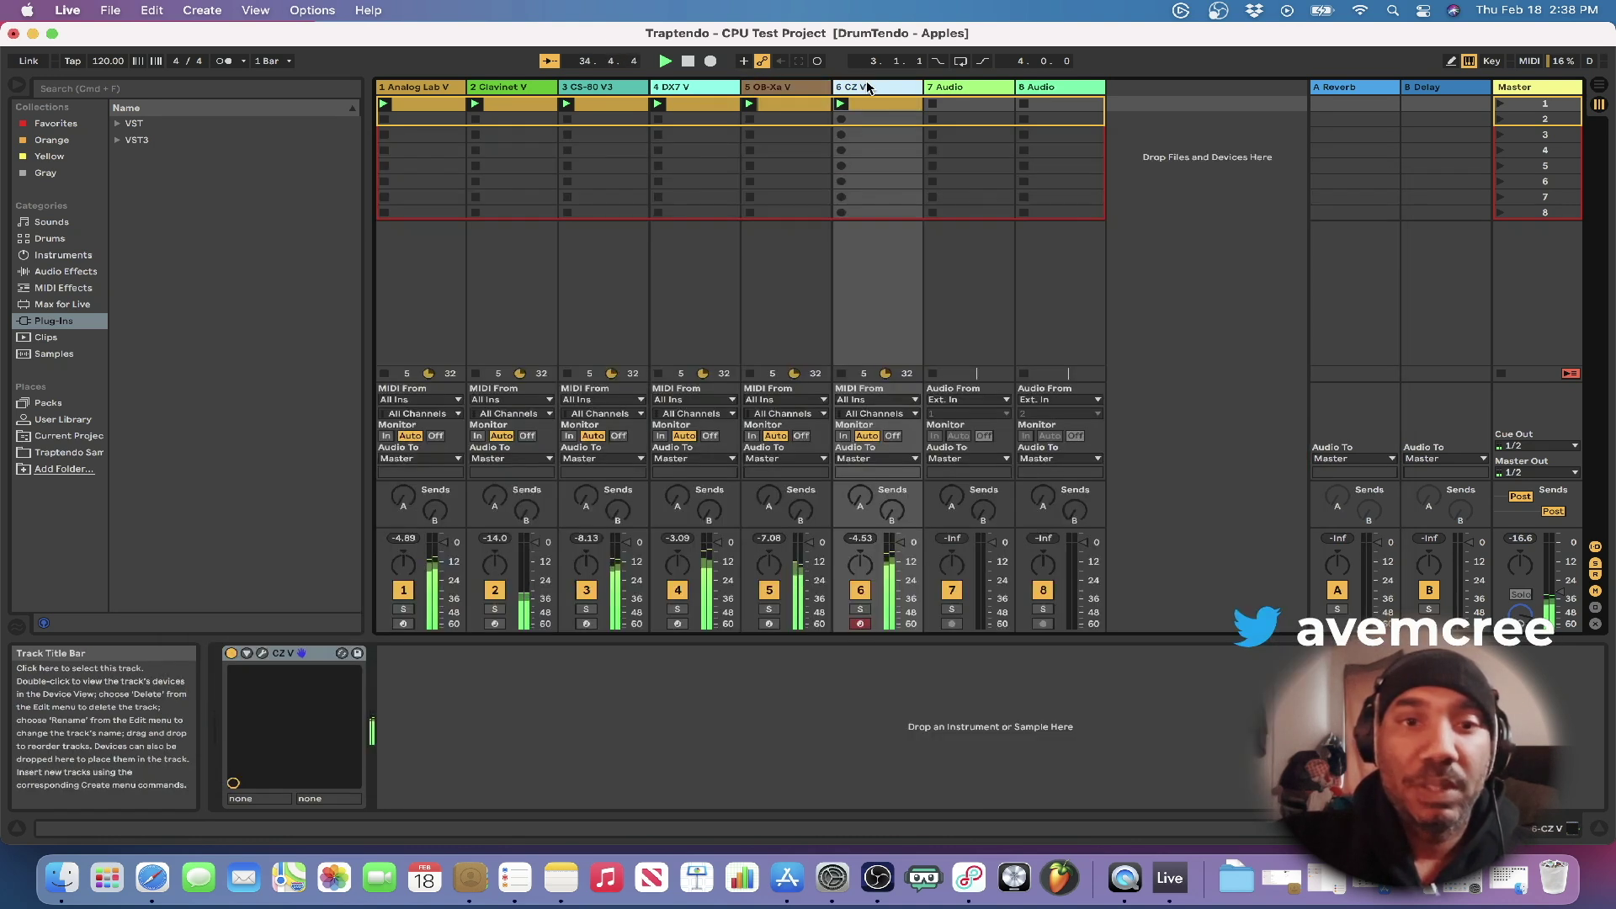
pyautogui.click(262, 654)
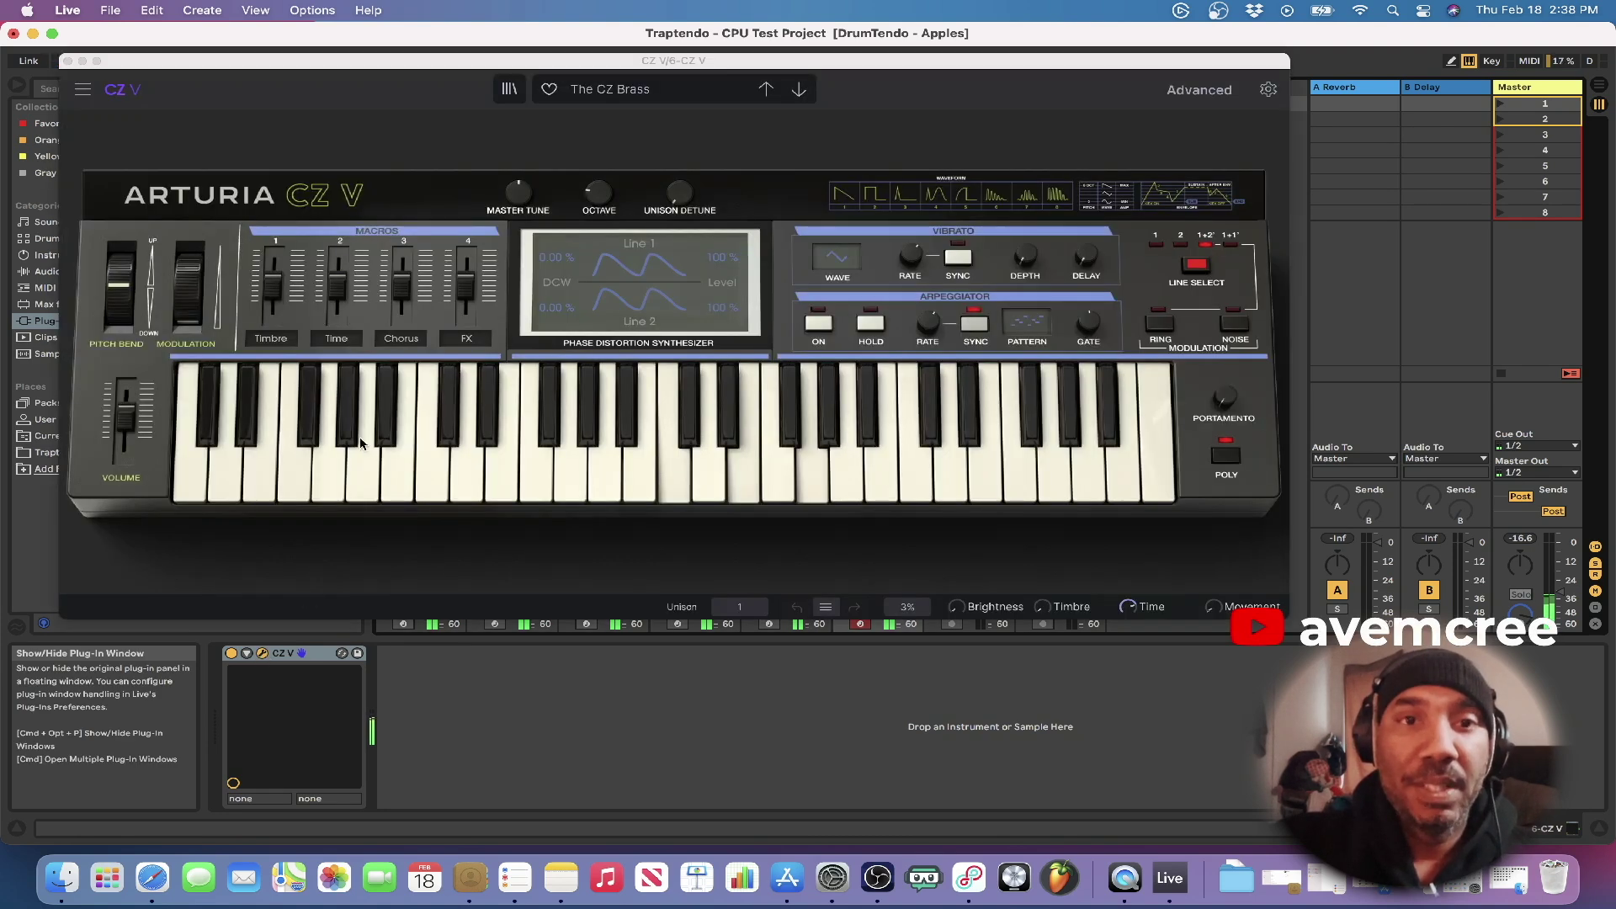
pyautogui.moveTo(419, 64); pyautogui.dragTo(595, 265)
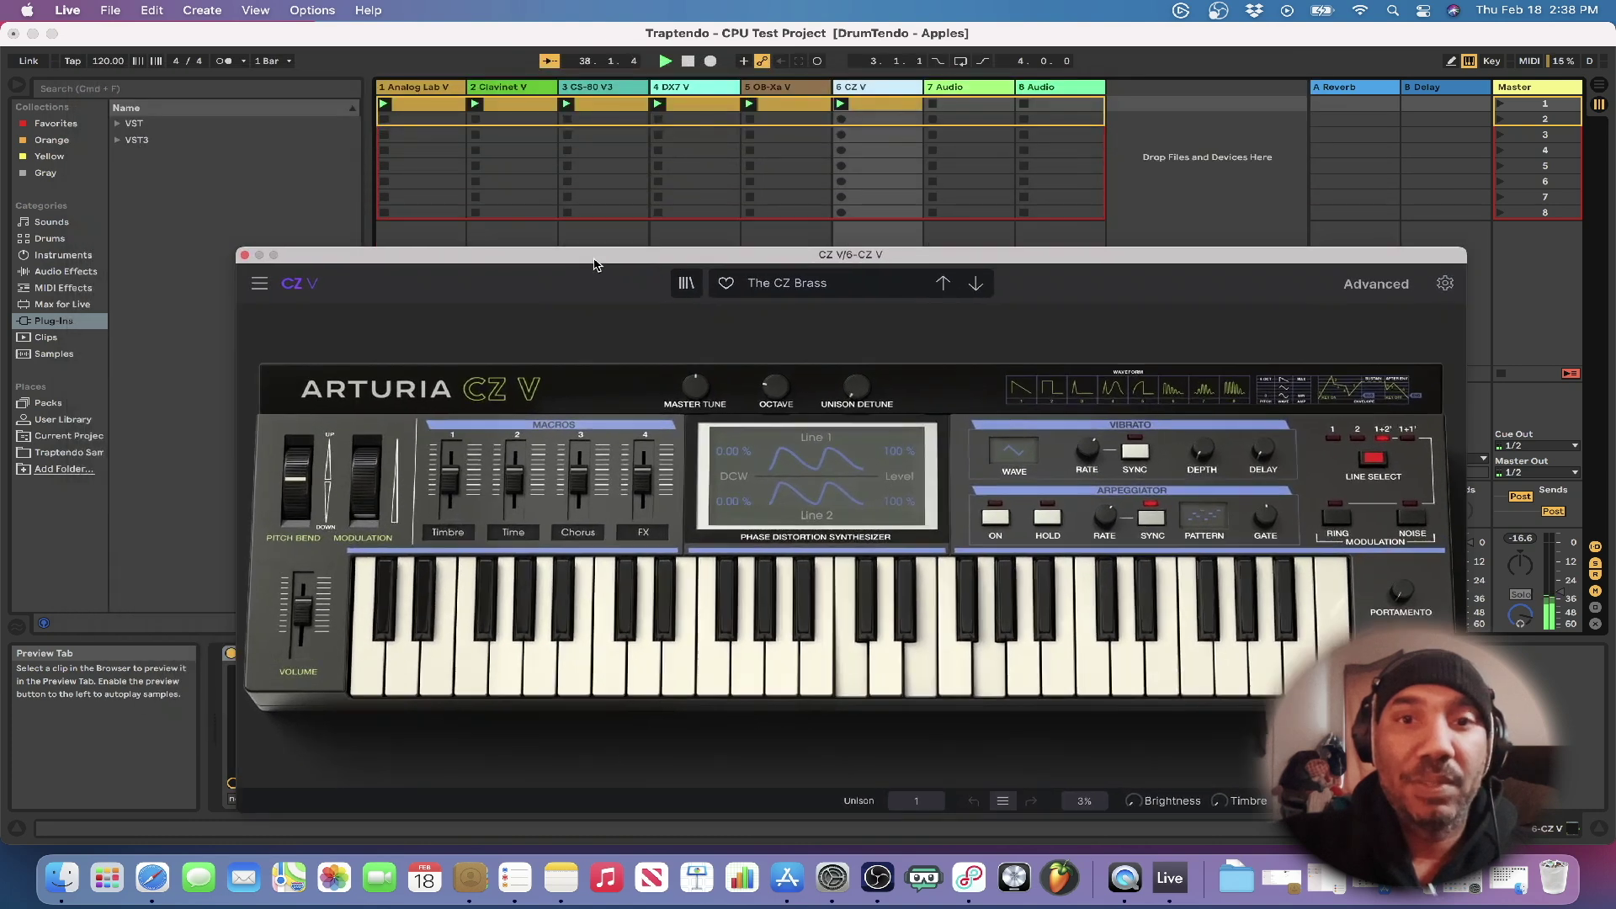
pyautogui.click(892, 91)
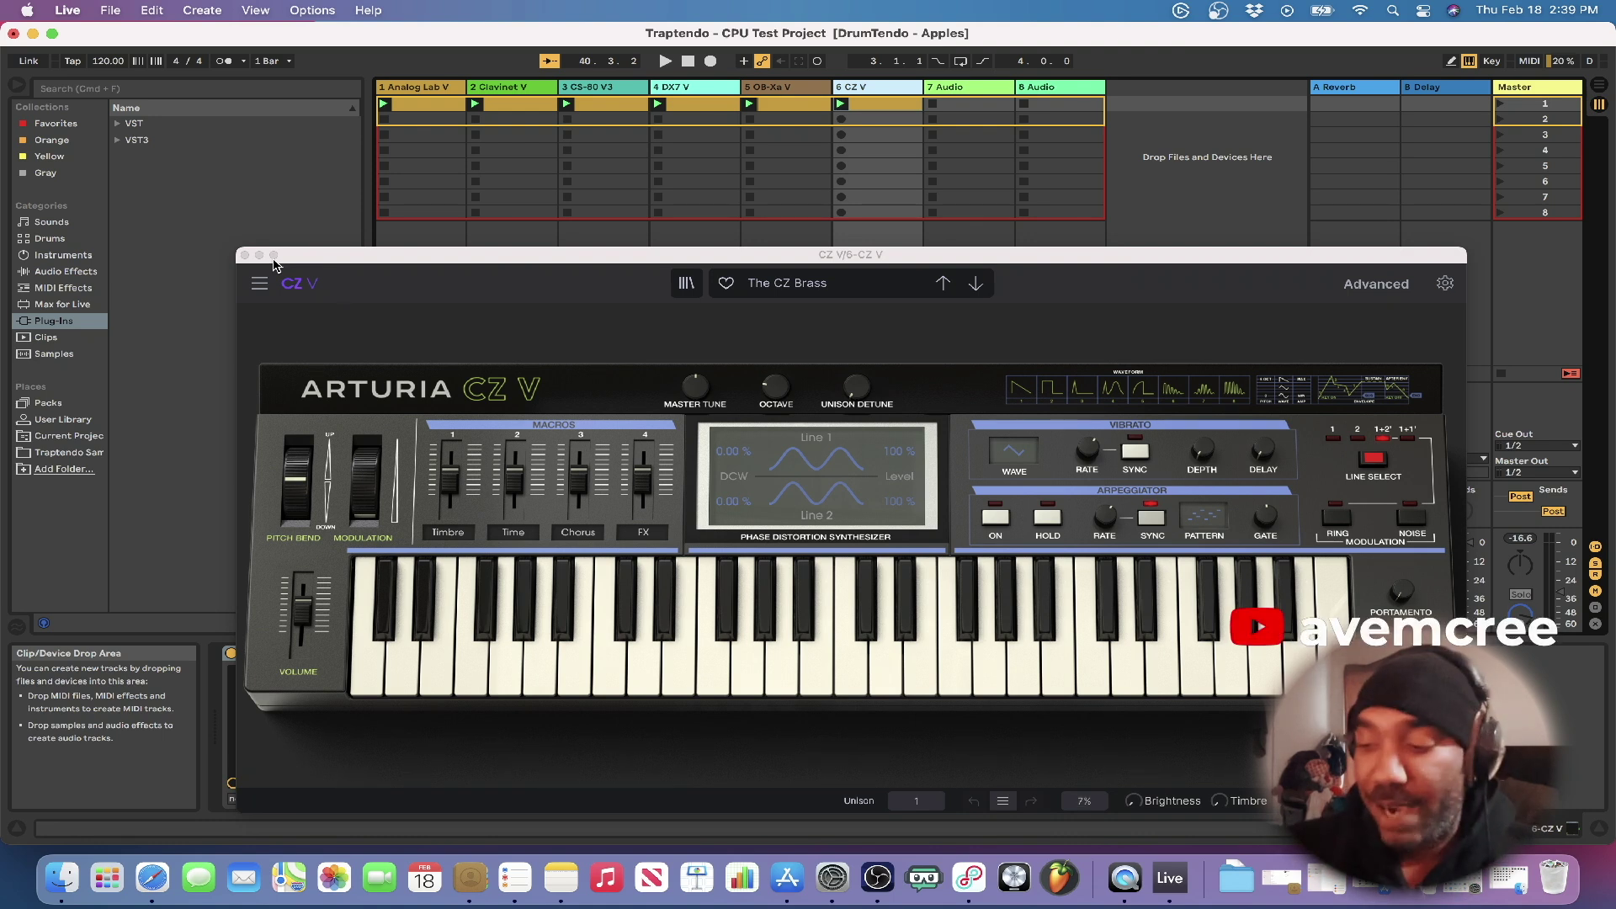
pyautogui.press('space')
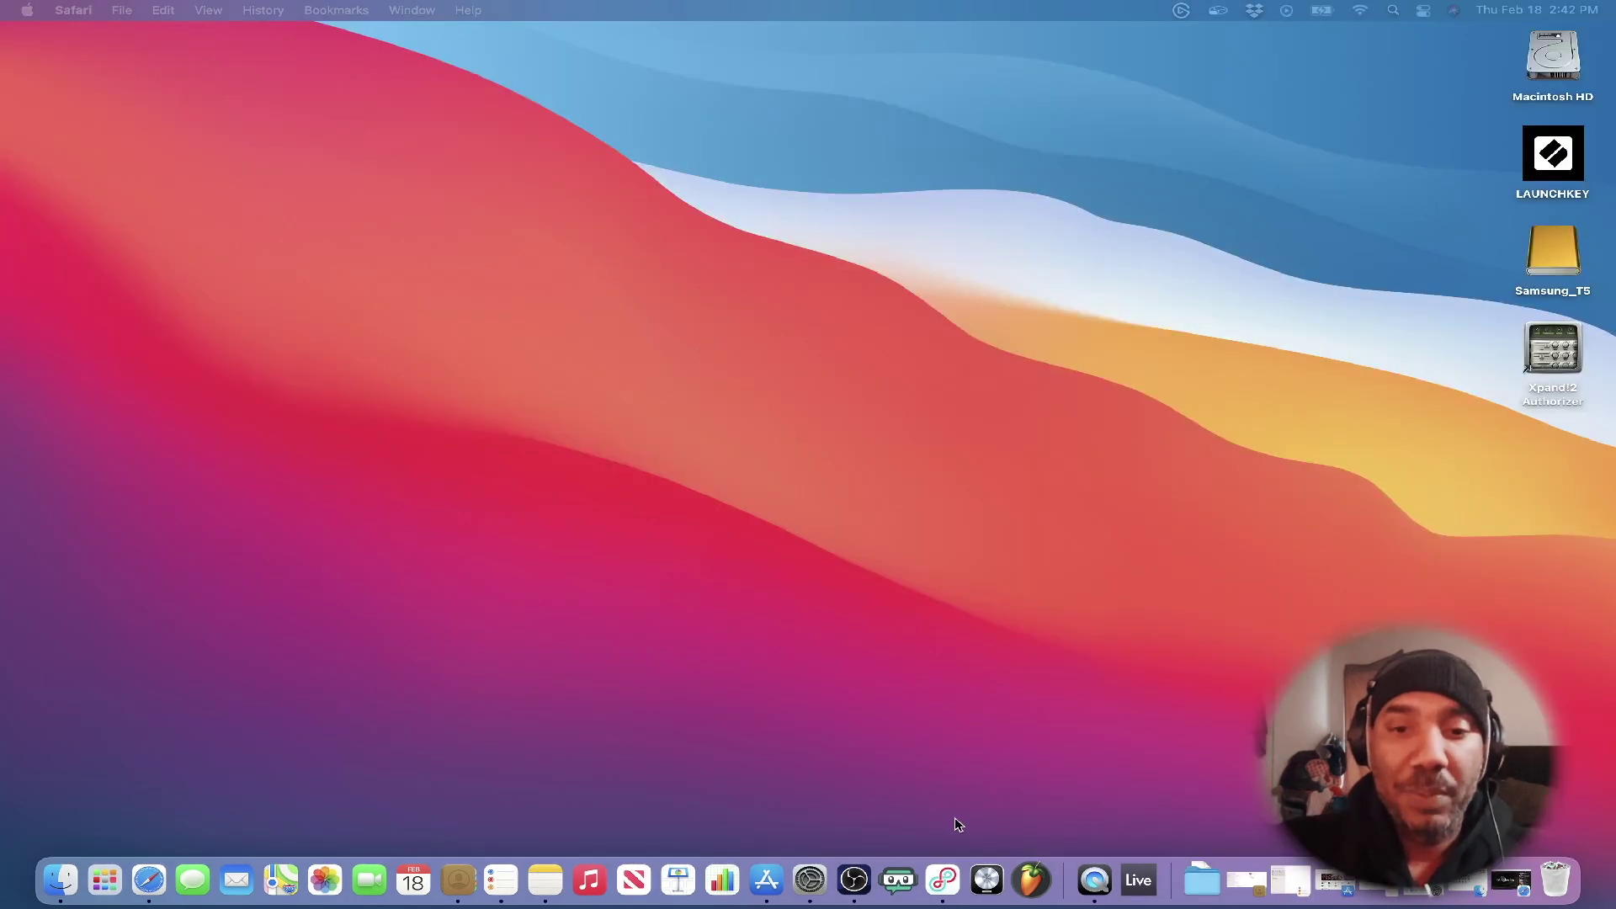
# - Switch to Logic Pro and play the Jungletendo - Liquid Dreams project, lowering the master volume to -20.3 dB before stopping
pyautogui.click(988, 880)
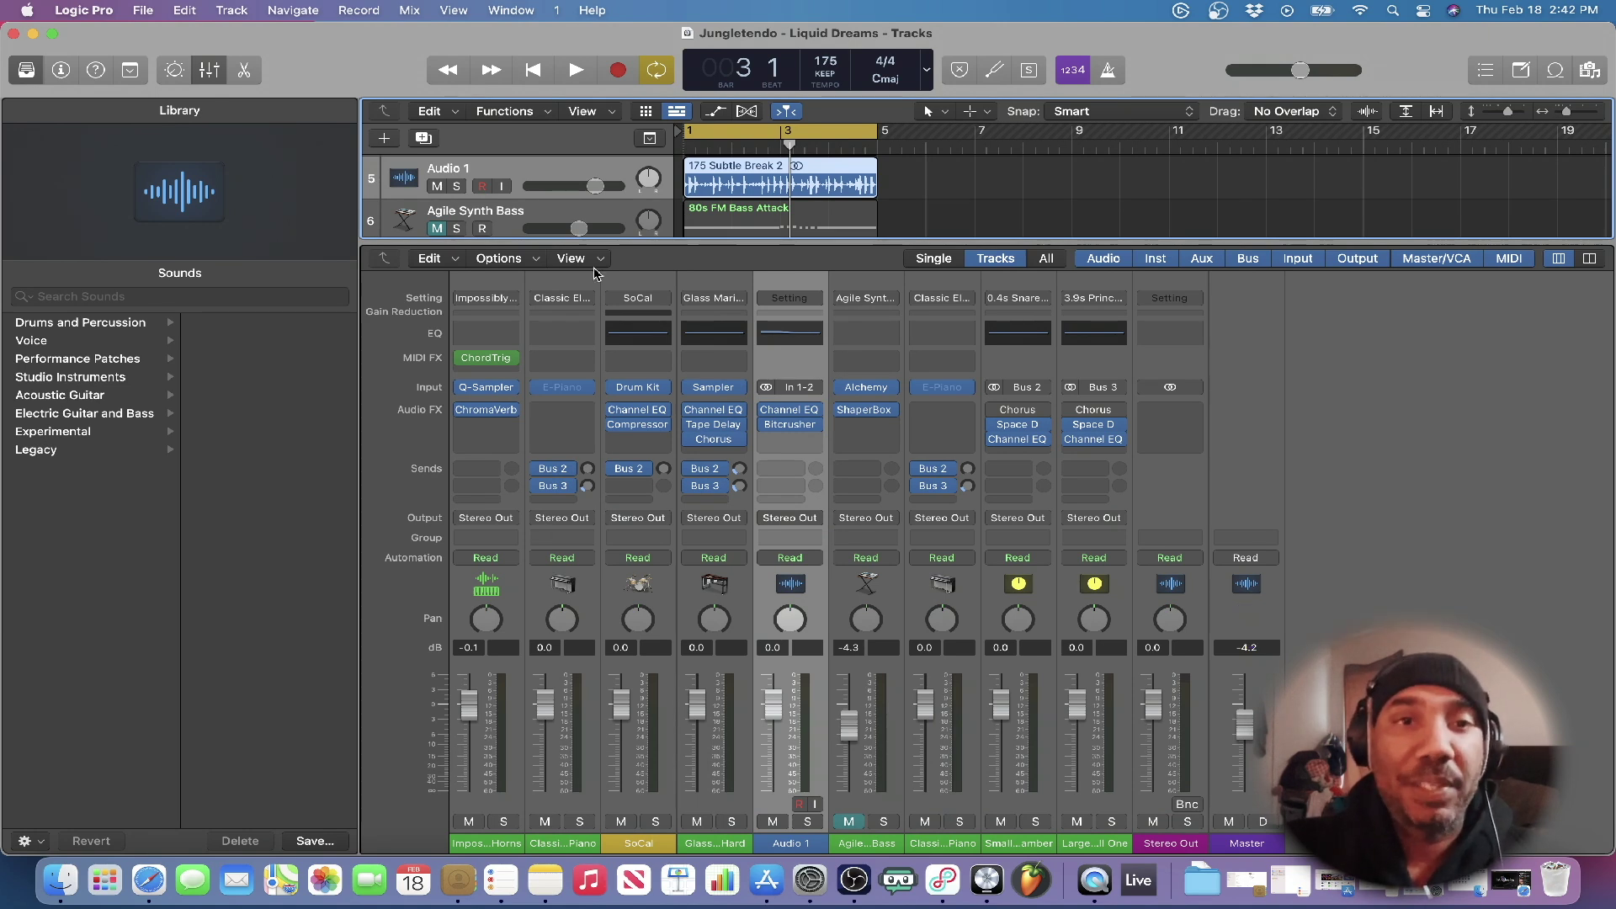
pyautogui.click(577, 71)
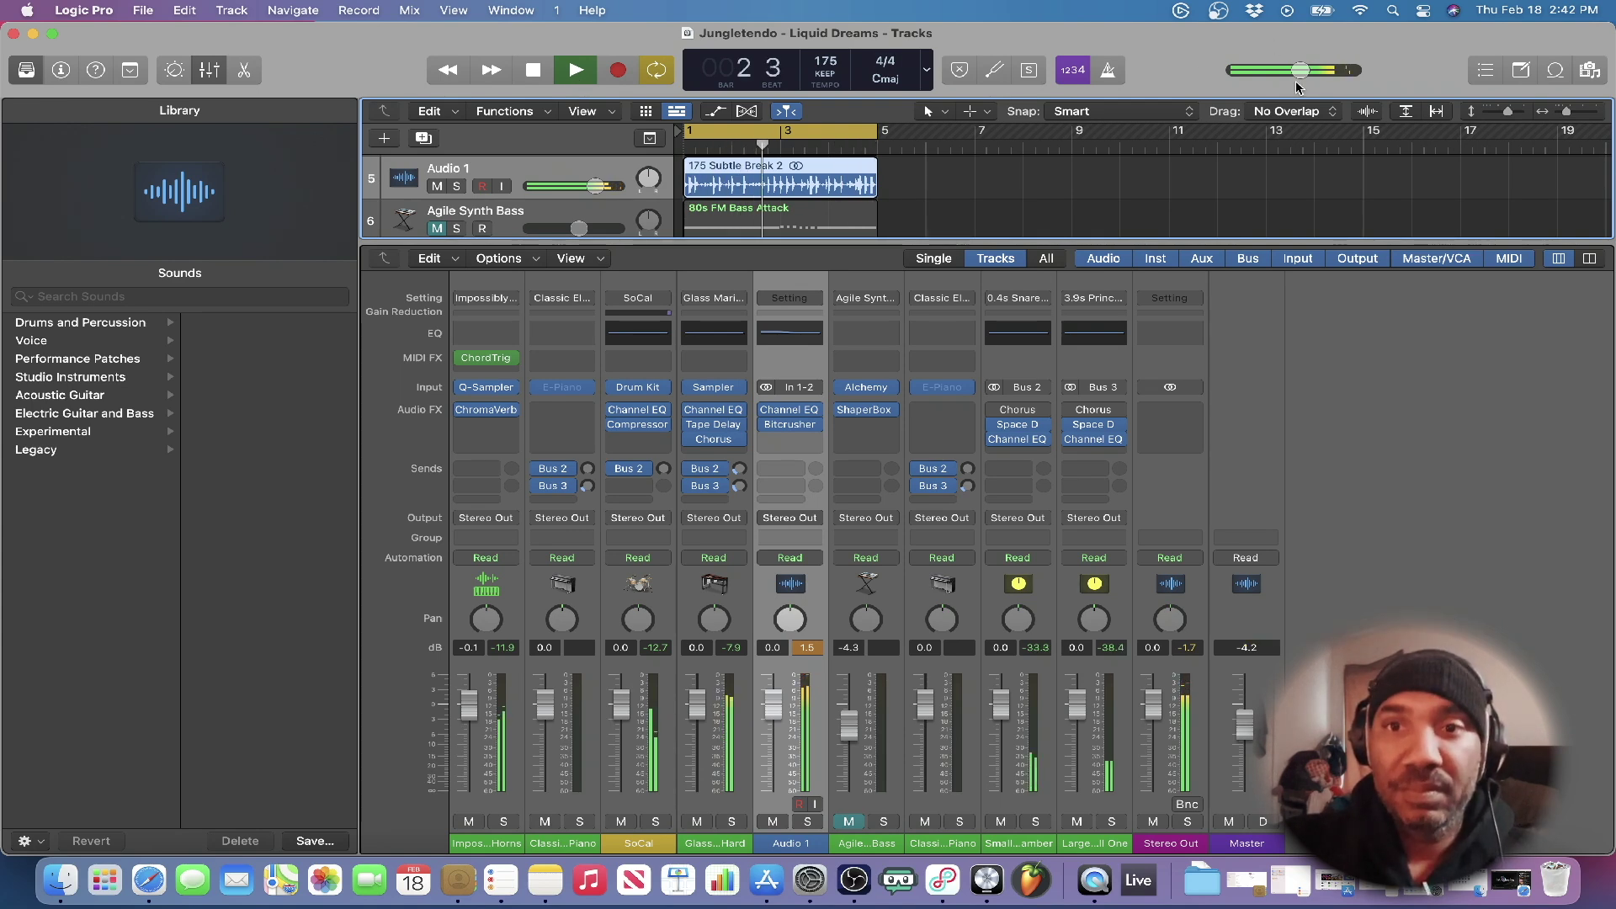
pyautogui.moveTo(1301, 70)
pyautogui.mouseDown()
pyautogui.moveTo(1333, 75)
pyautogui.moveTo(1260, 80)
pyautogui.moveTo(1278, 82)
pyautogui.mouseUp()
pyautogui.moveTo(1276, 82); pyautogui.dragTo(1244, 82)
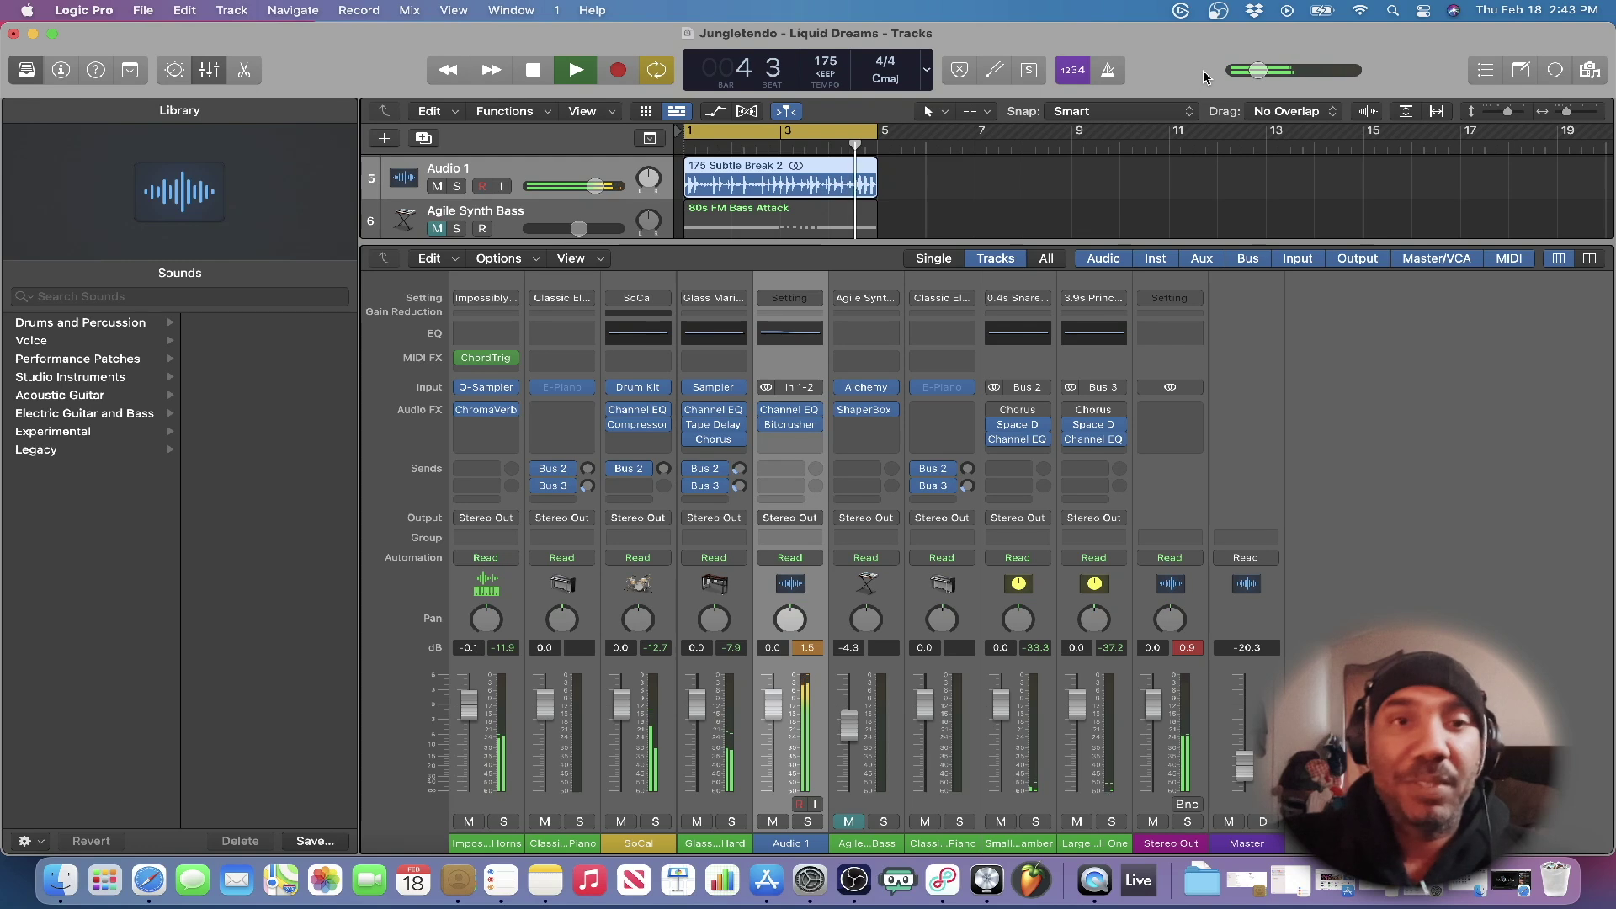
pyautogui.click(537, 76)
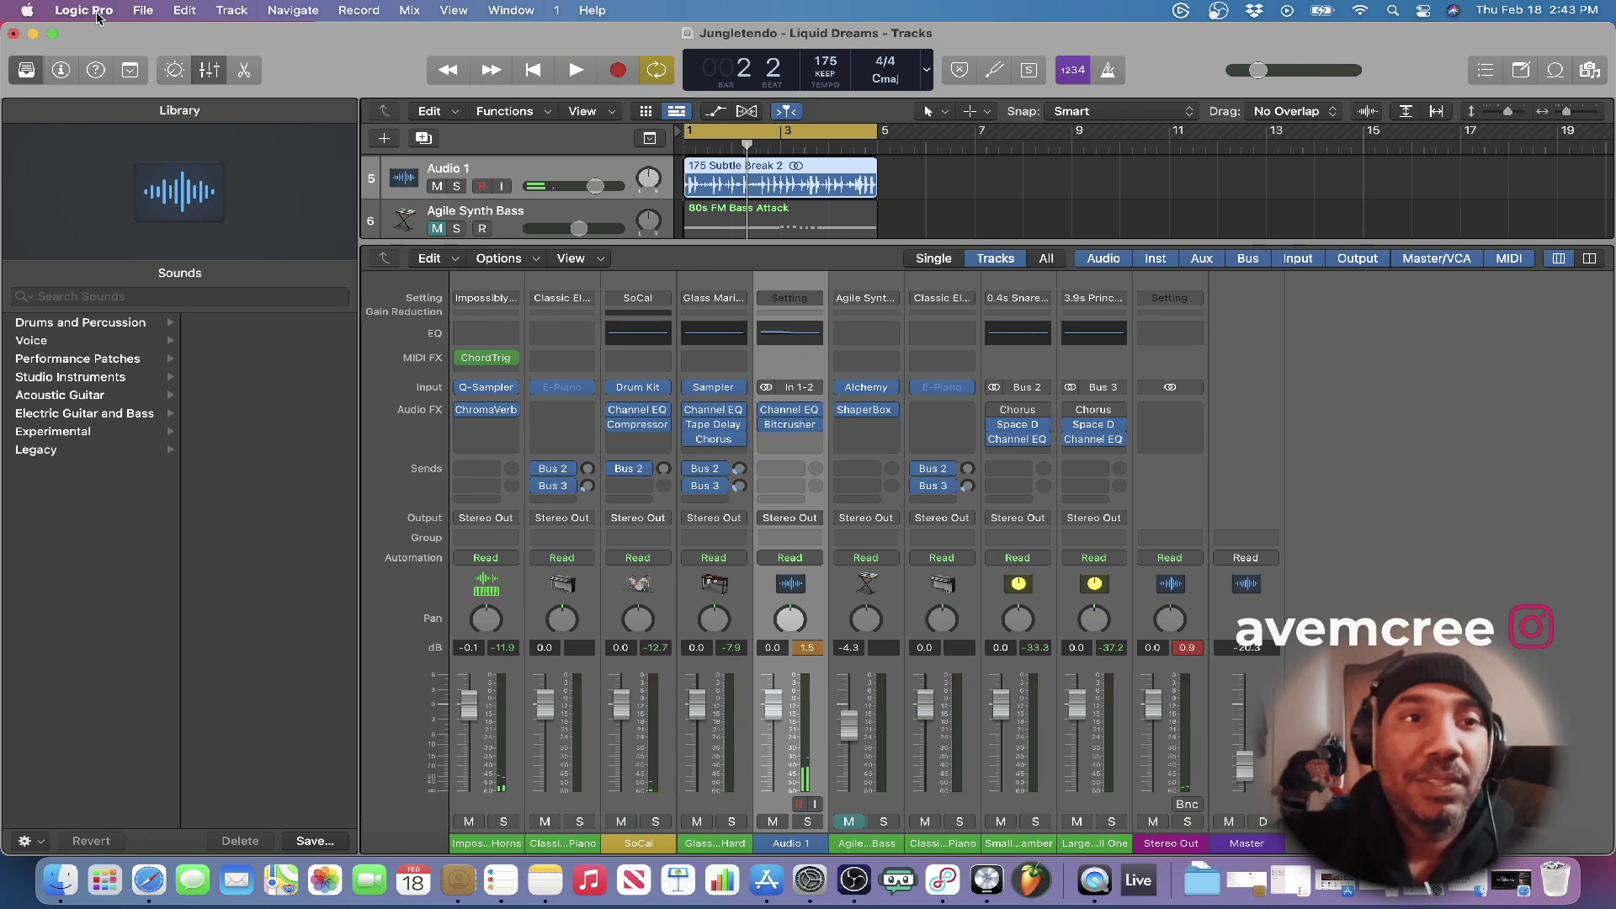
# - Open the Traptendo - DaBaby Type Beat project and play it, raising the master volume to -0.8 dB
pyautogui.click(143, 10)
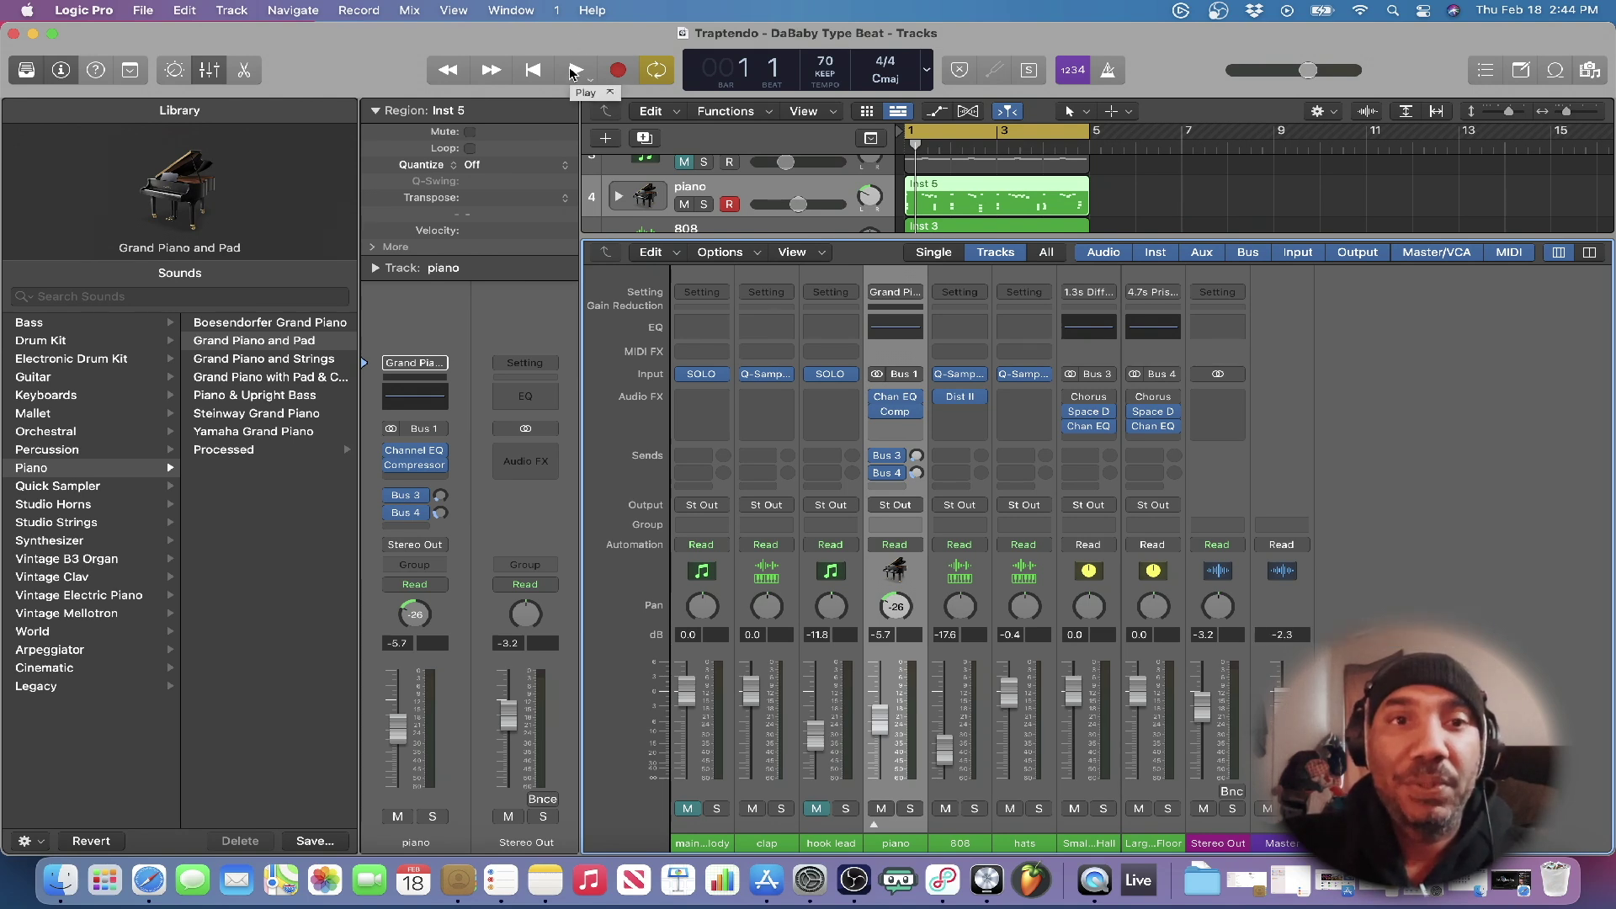
pyautogui.click(575, 71)
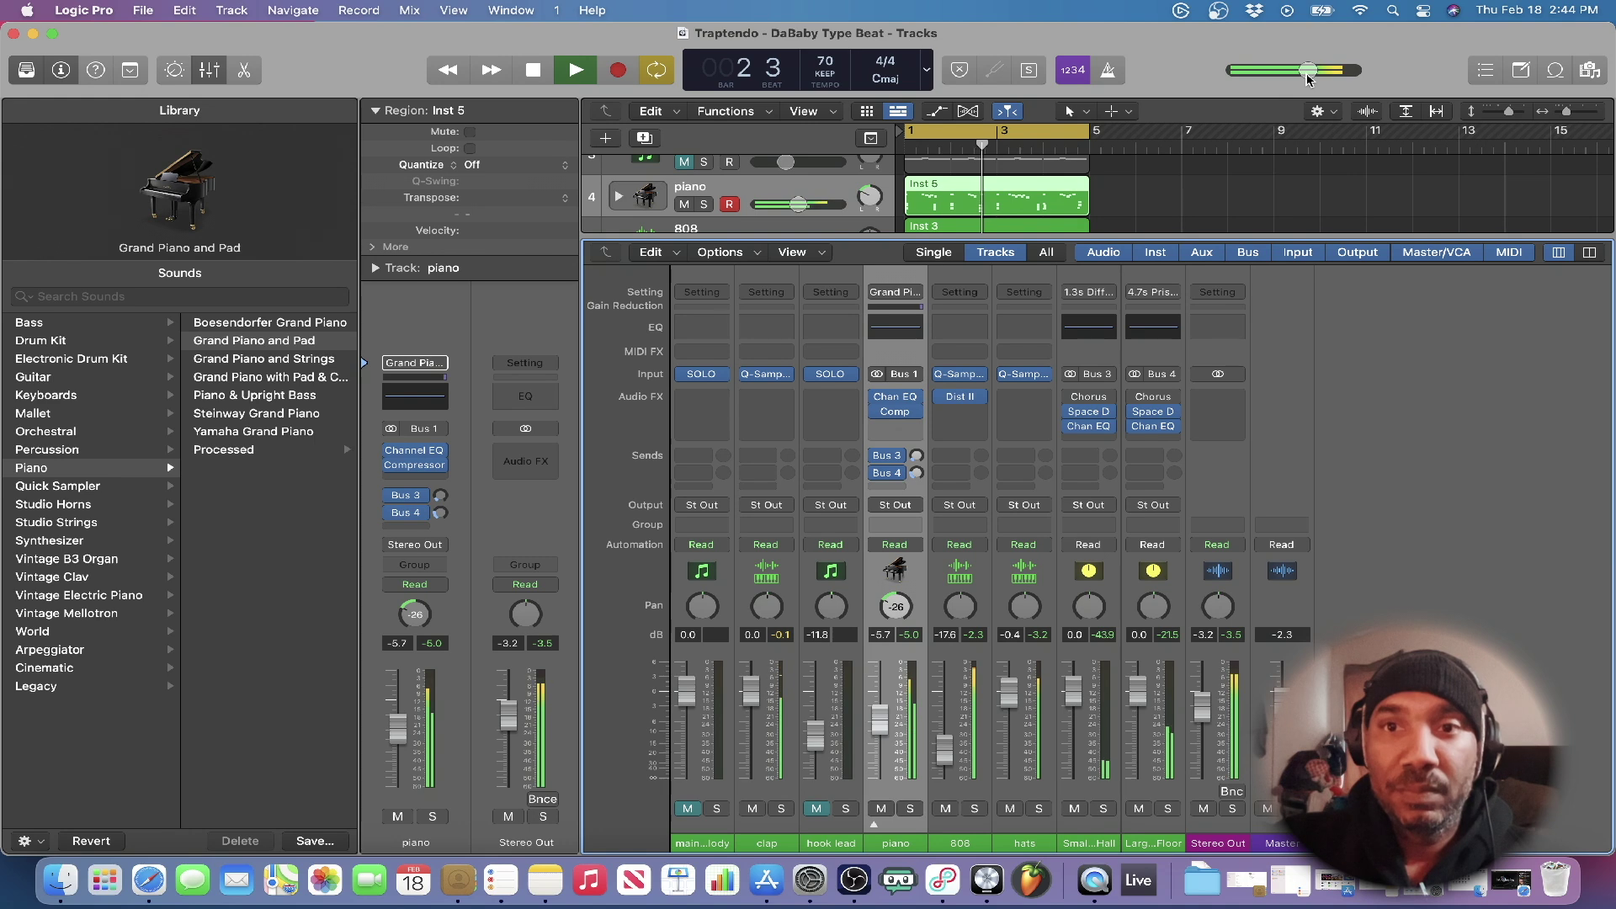
pyautogui.moveTo(1309, 74); pyautogui.dragTo(1325, 78)
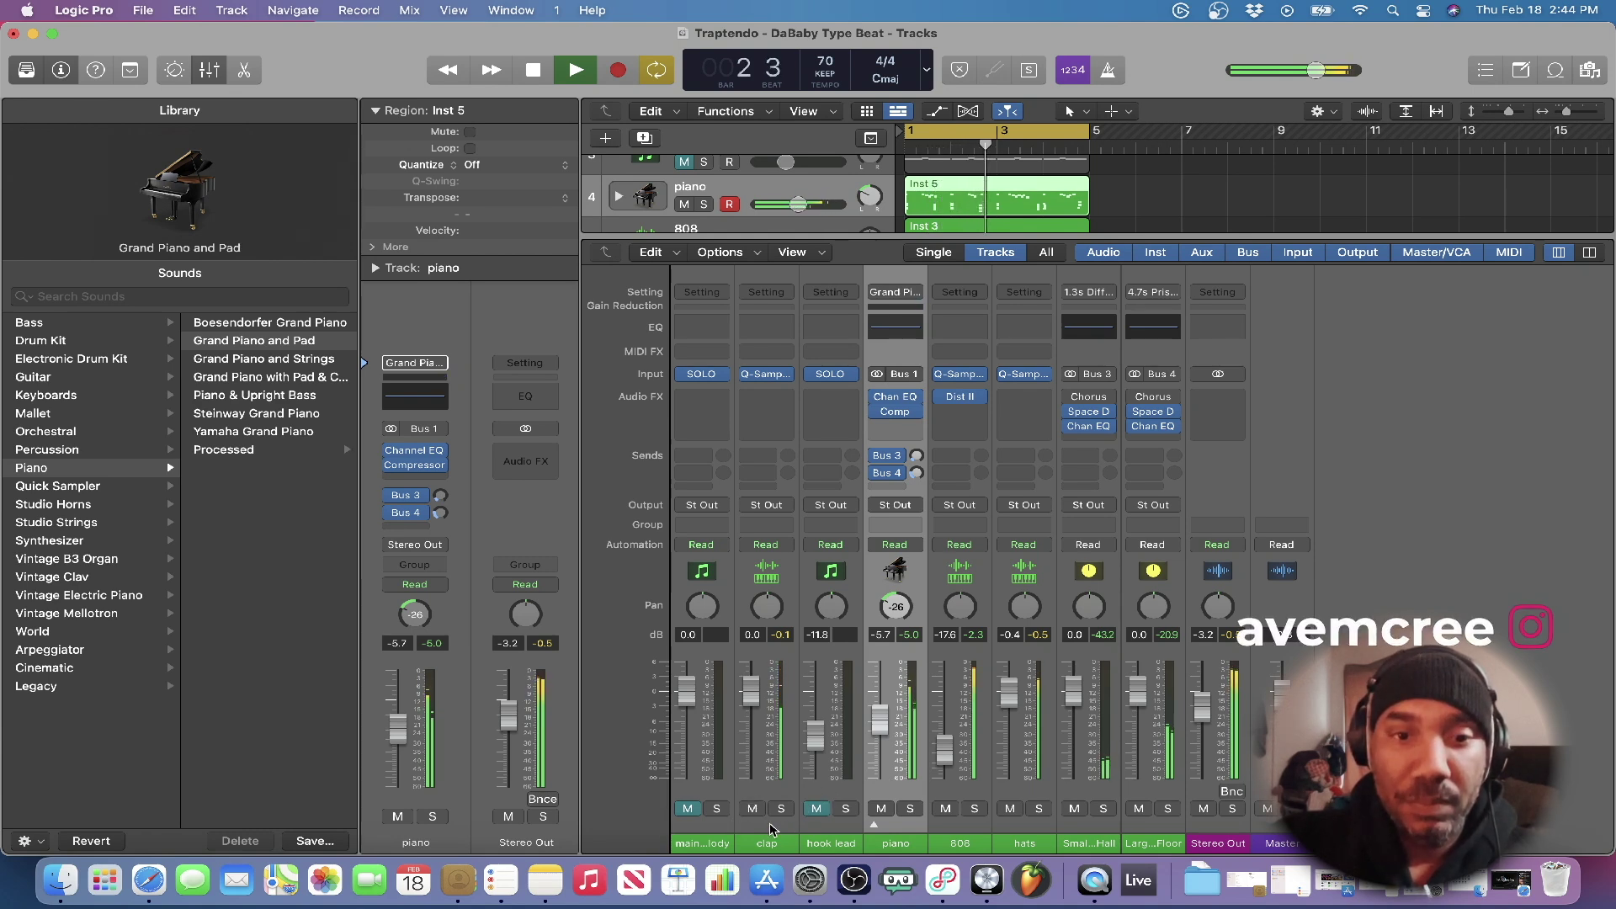
# - Unmute the main melody channel and mute the piano channel during playback, and stop the project
pyautogui.click(692, 811)
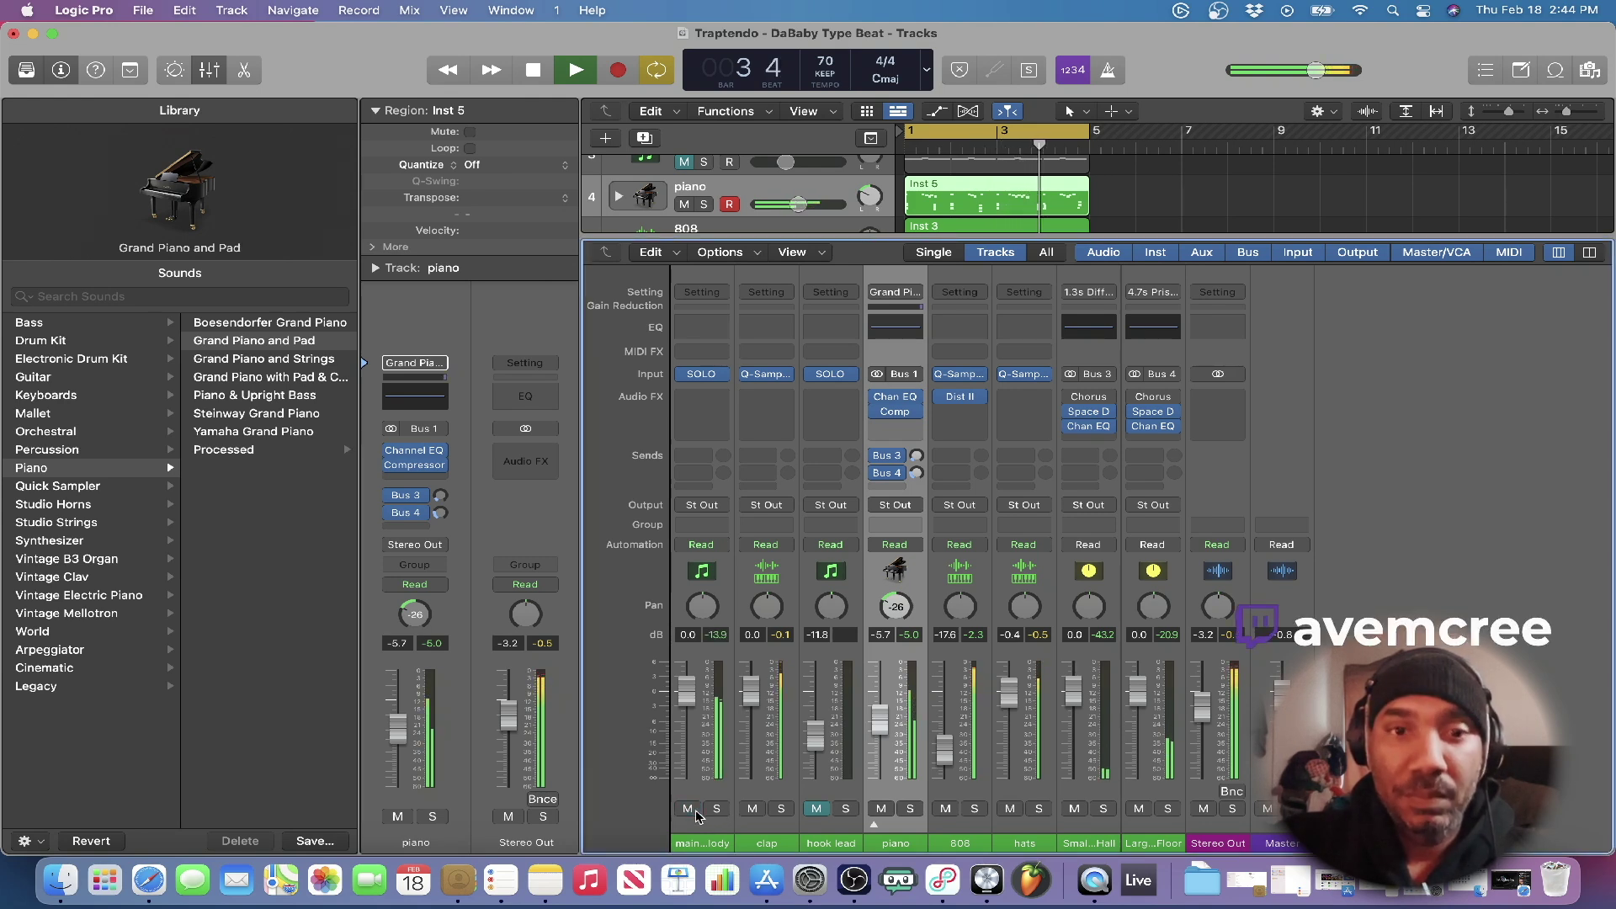
pyautogui.click(884, 809)
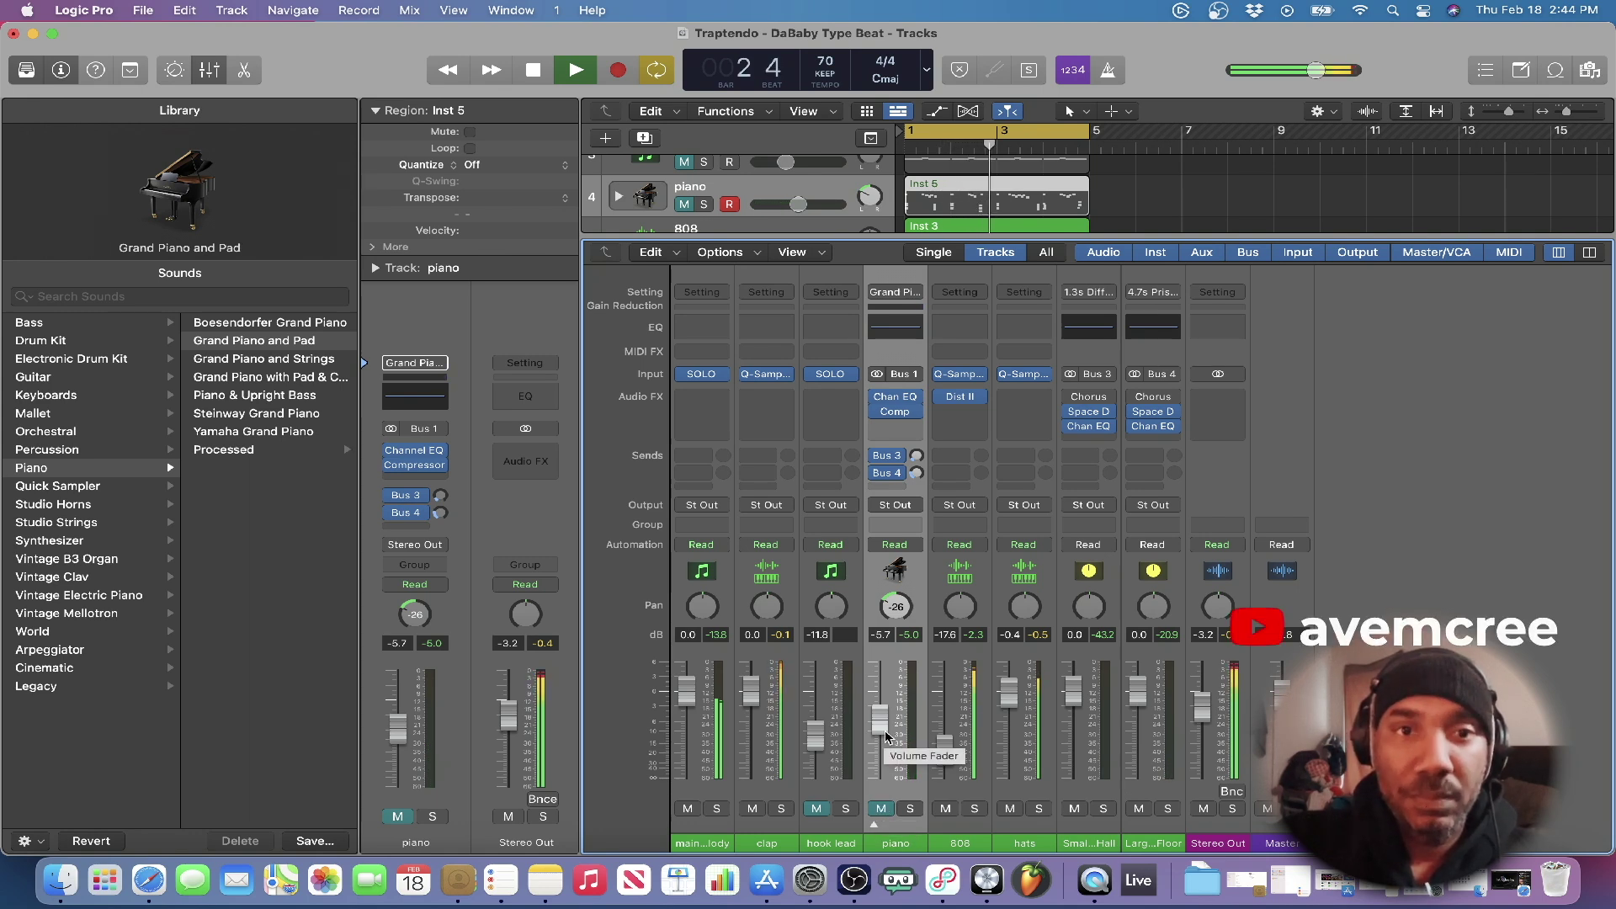
pyautogui.press('space')
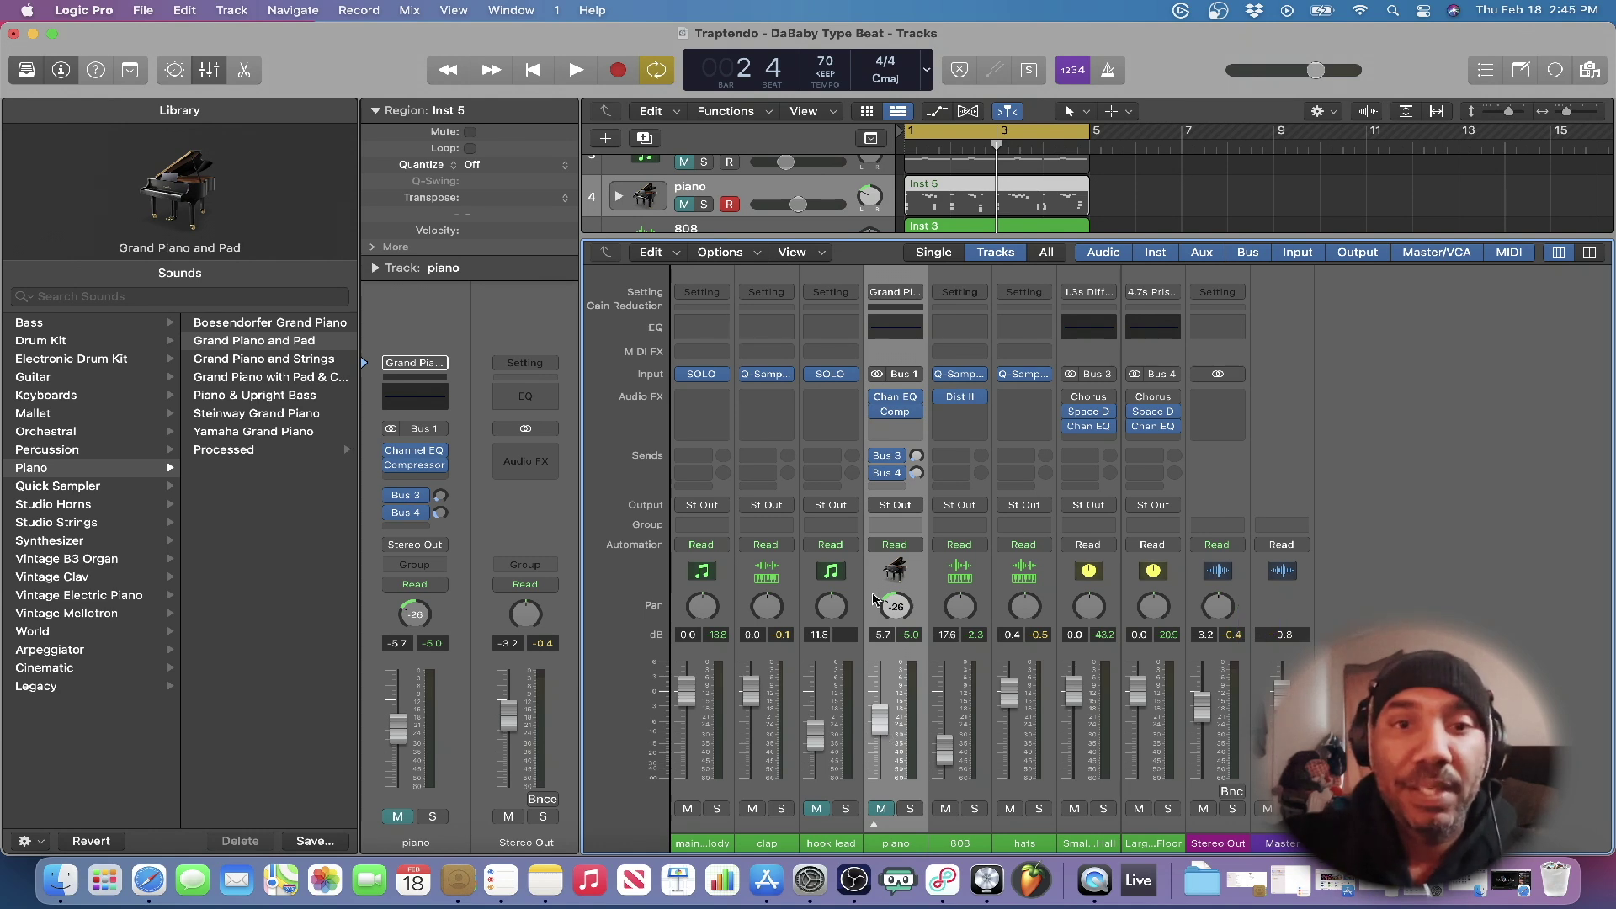
# - Examine the SOLO synth on the hook lead channel and the Quick Sampler on the 808 channel, closing each window
pyautogui.click(836, 378)
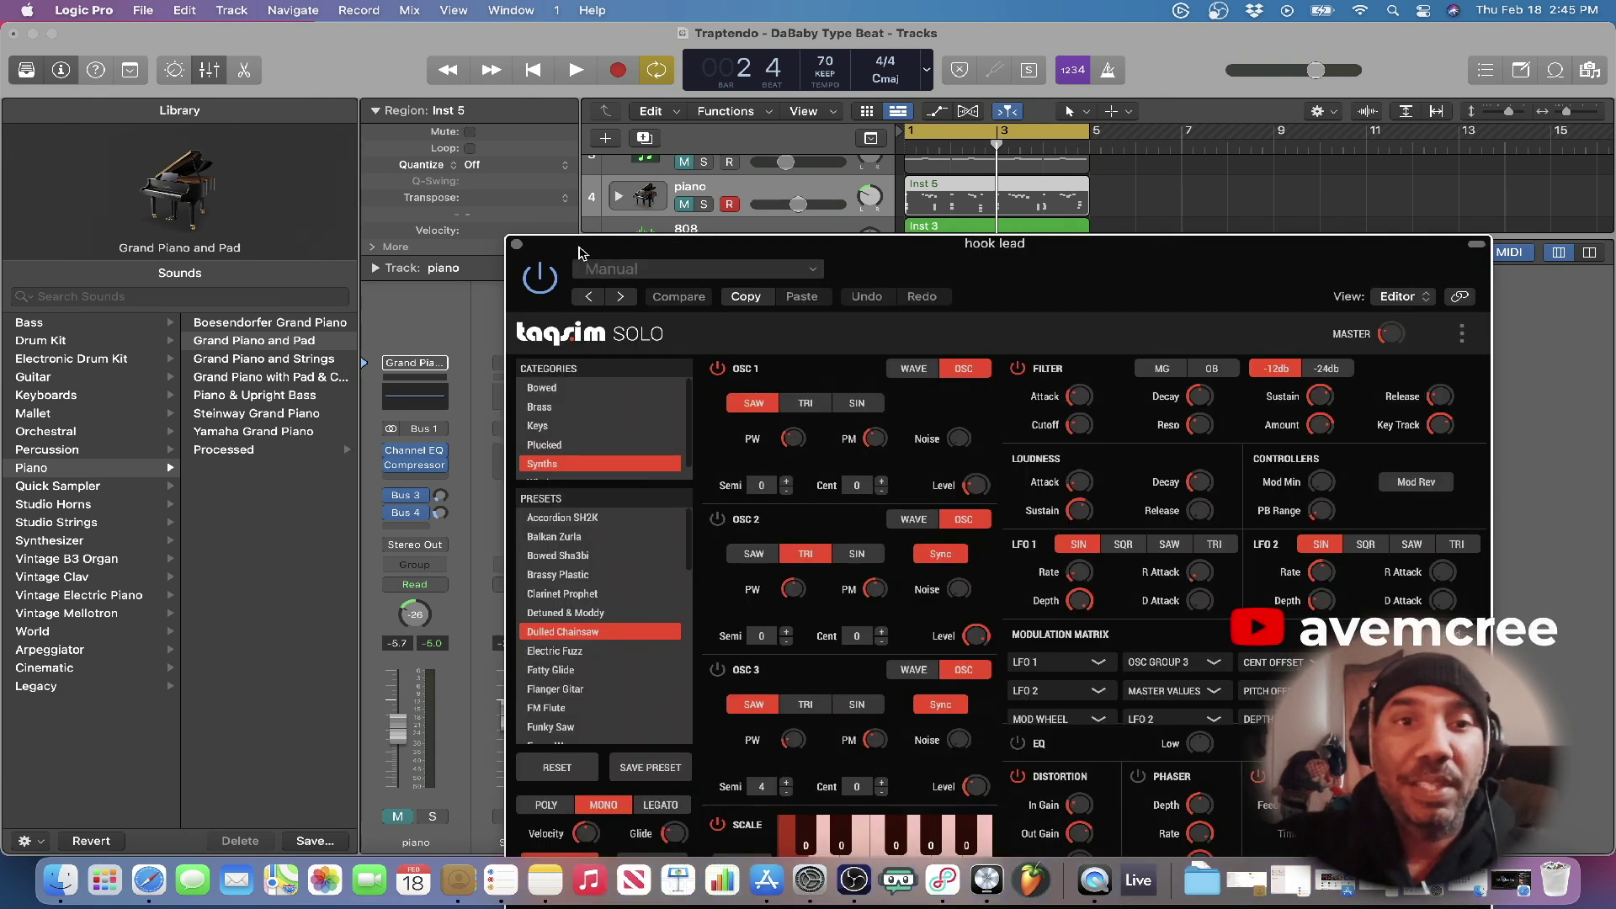
pyautogui.moveTo(593, 253); pyautogui.dragTo(532, 137)
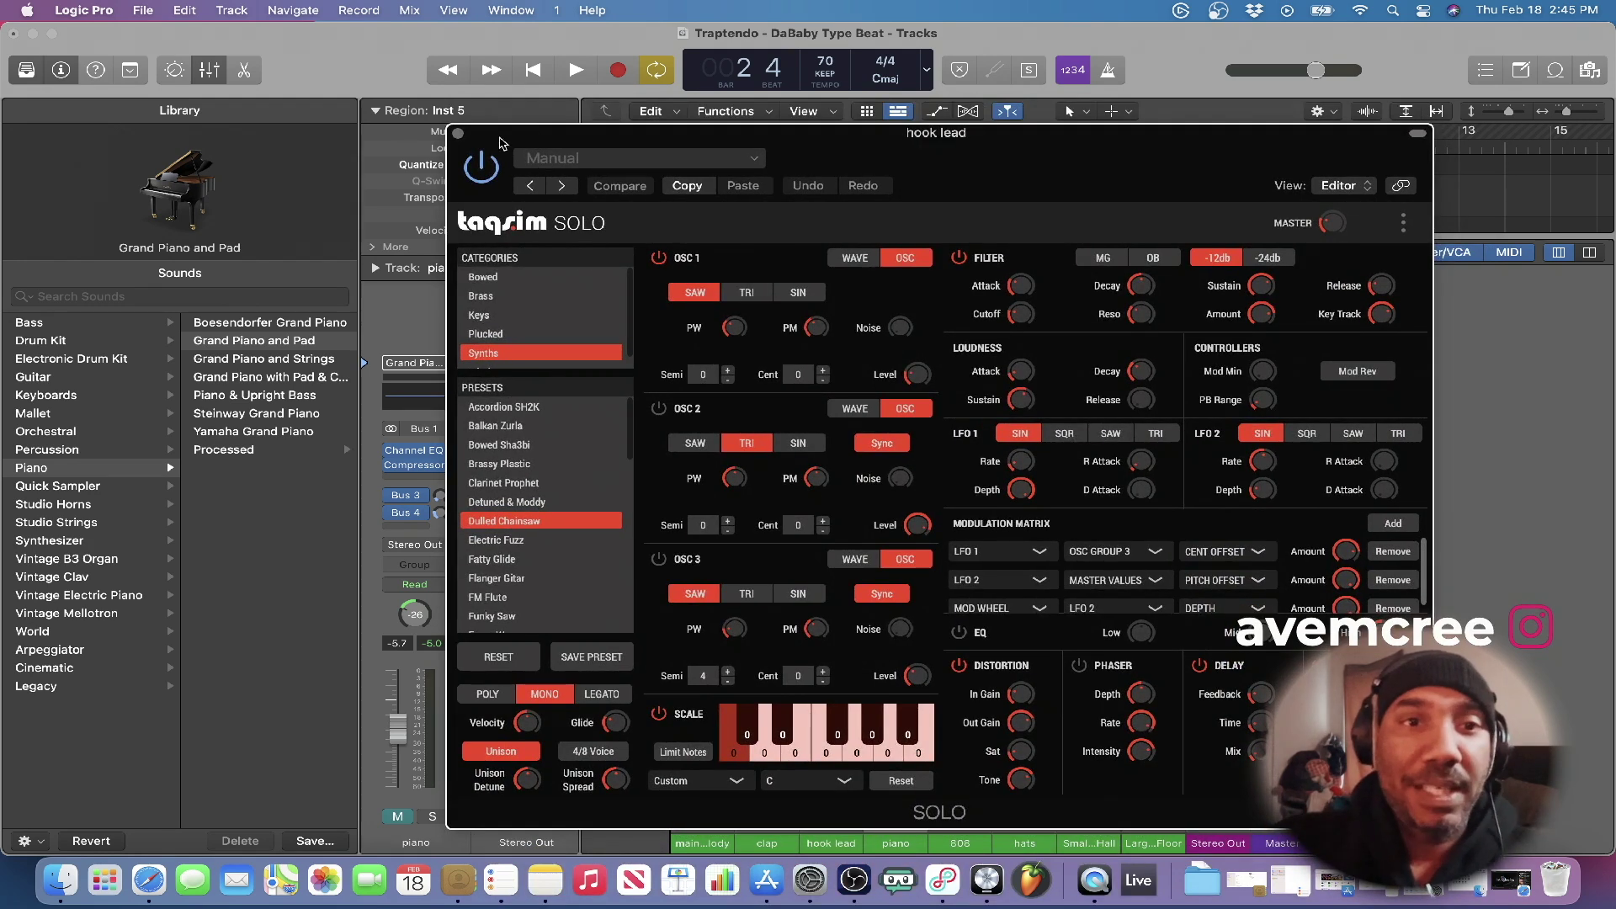
pyautogui.click(459, 135)
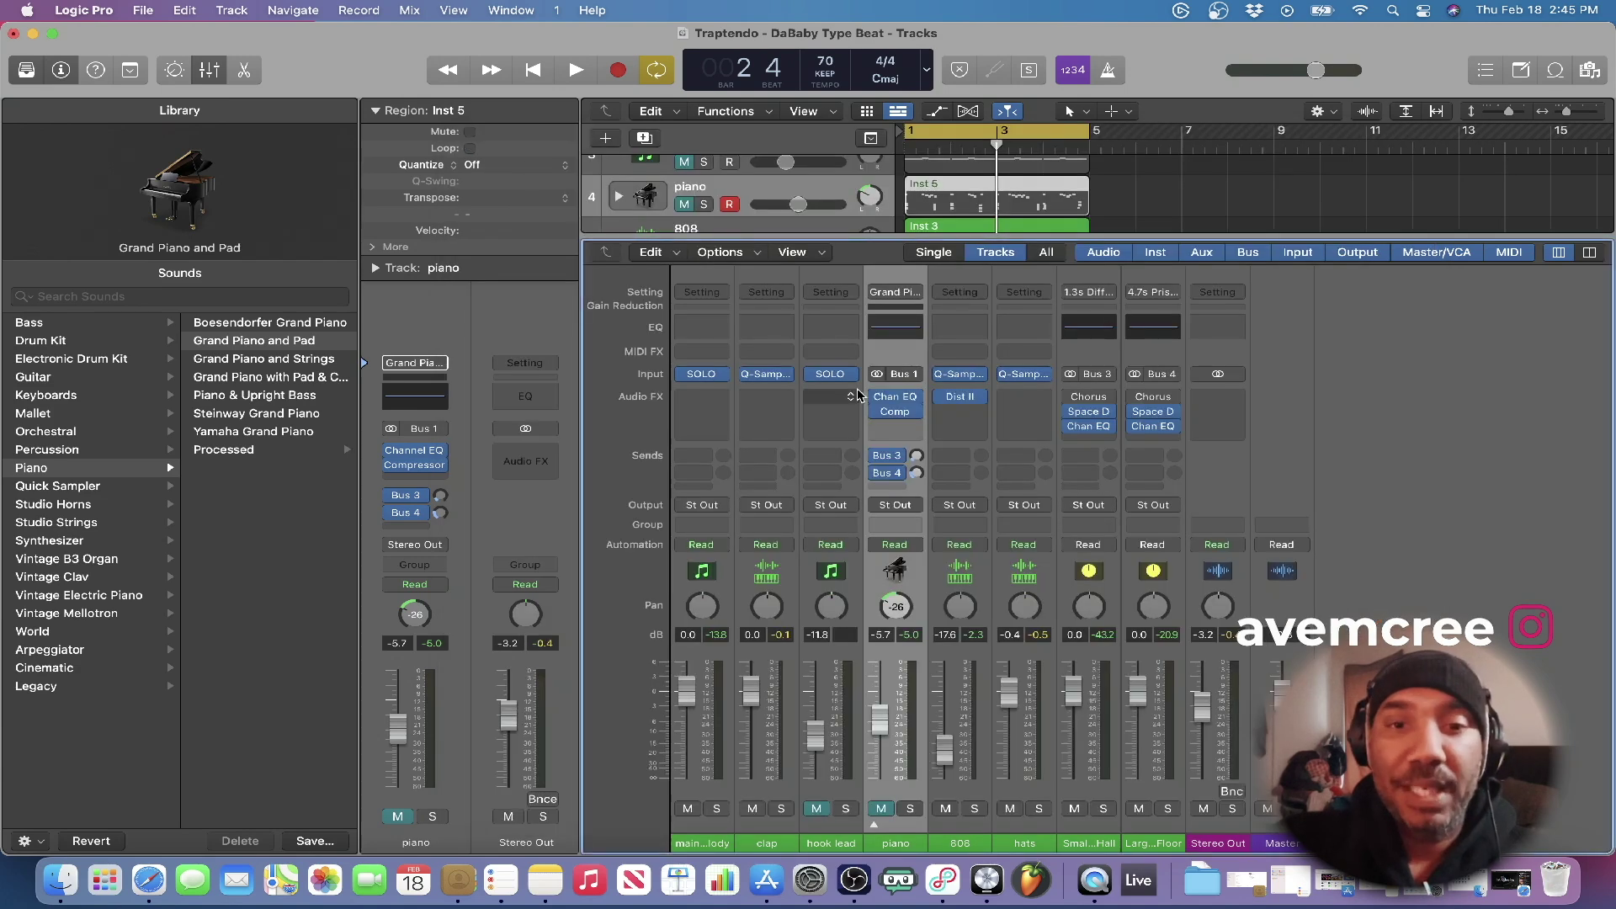
pyautogui.click(954, 378)
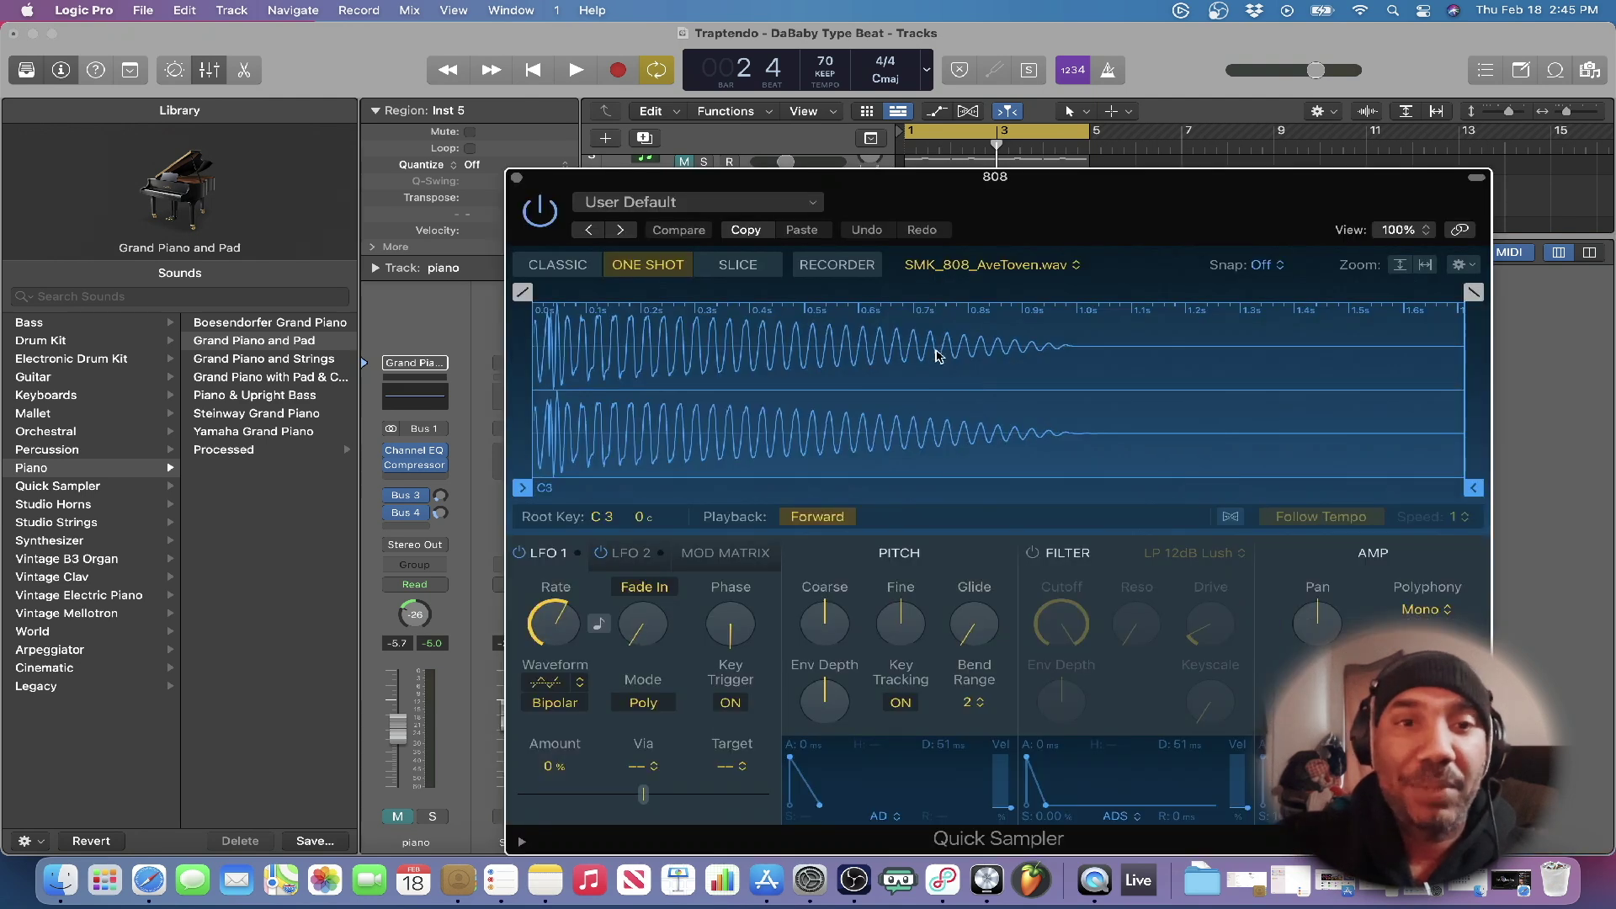
pyautogui.click(517, 177)
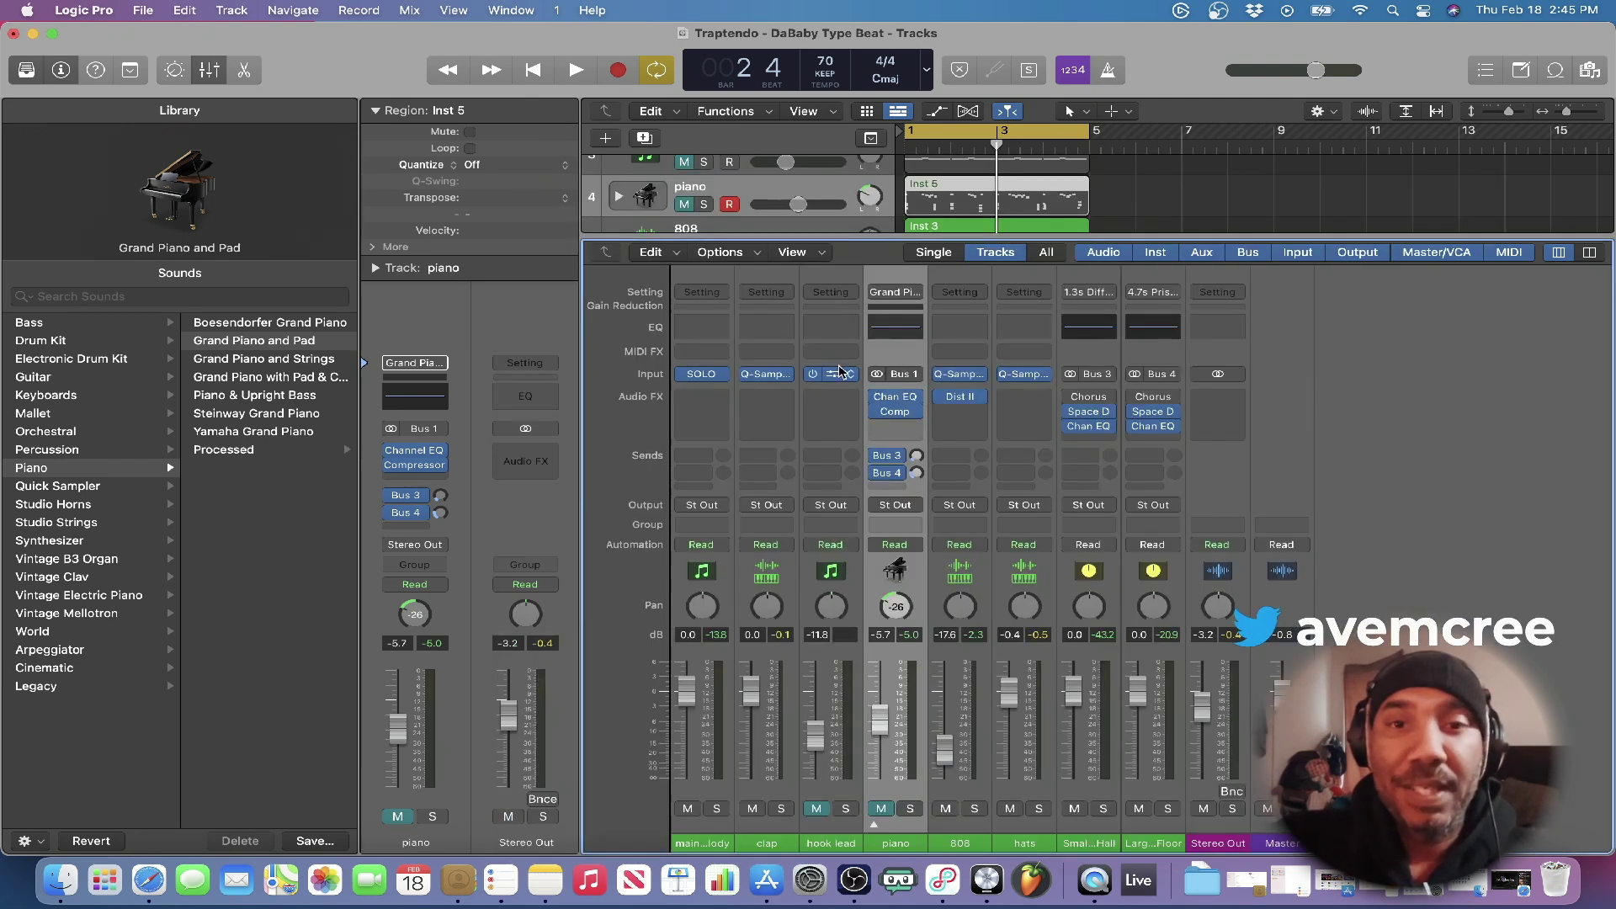
pyautogui.click(907, 296)
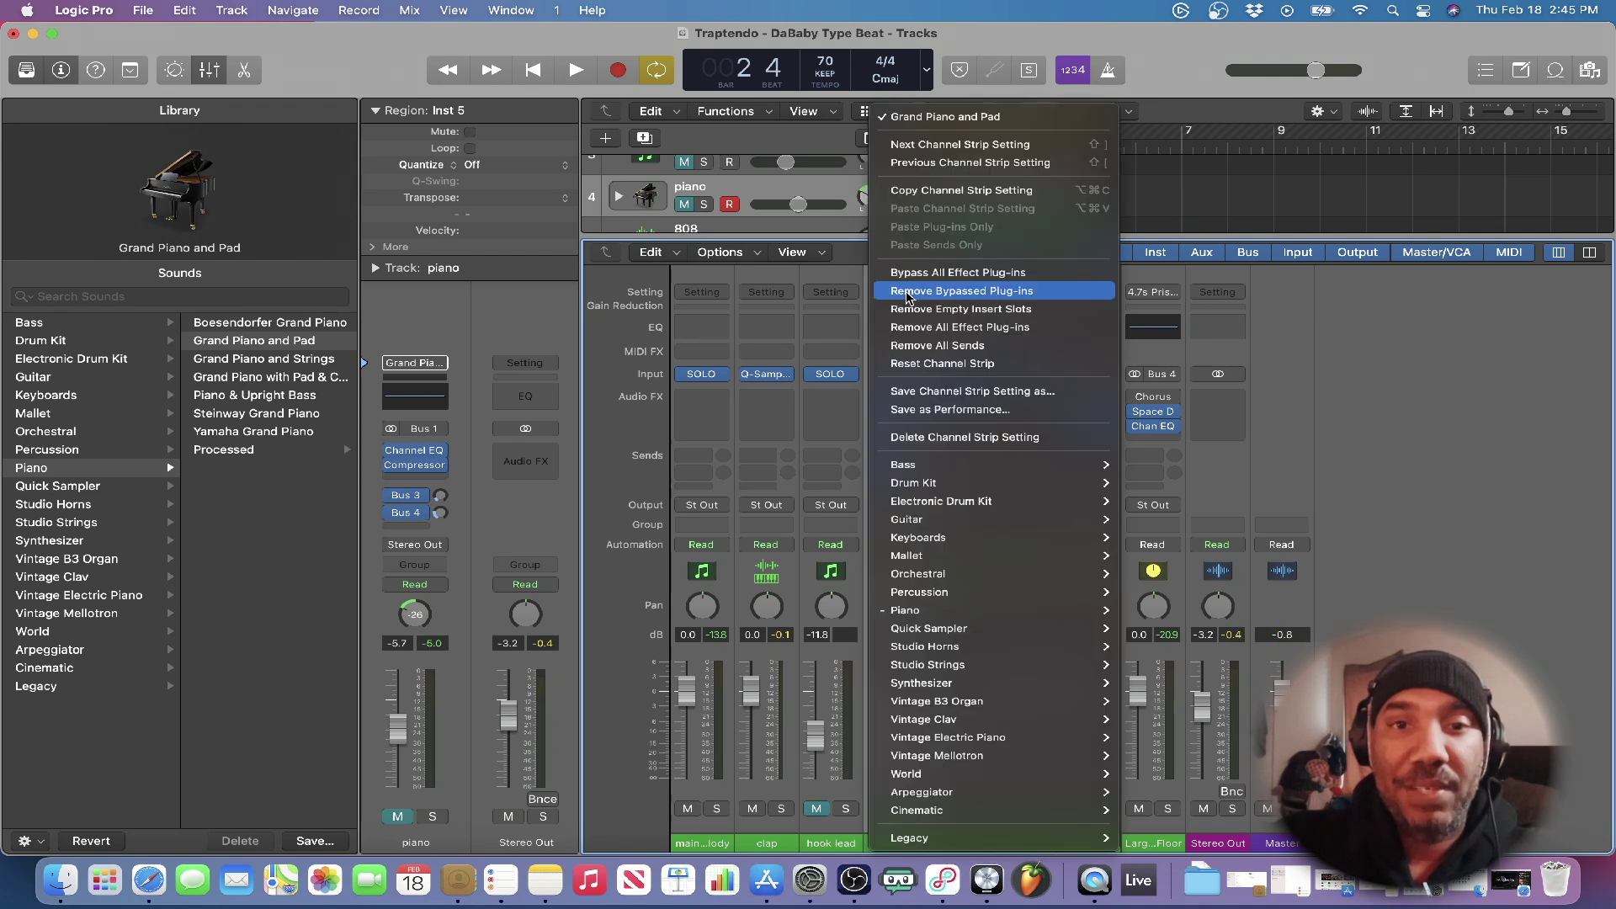
pyautogui.click(840, 264)
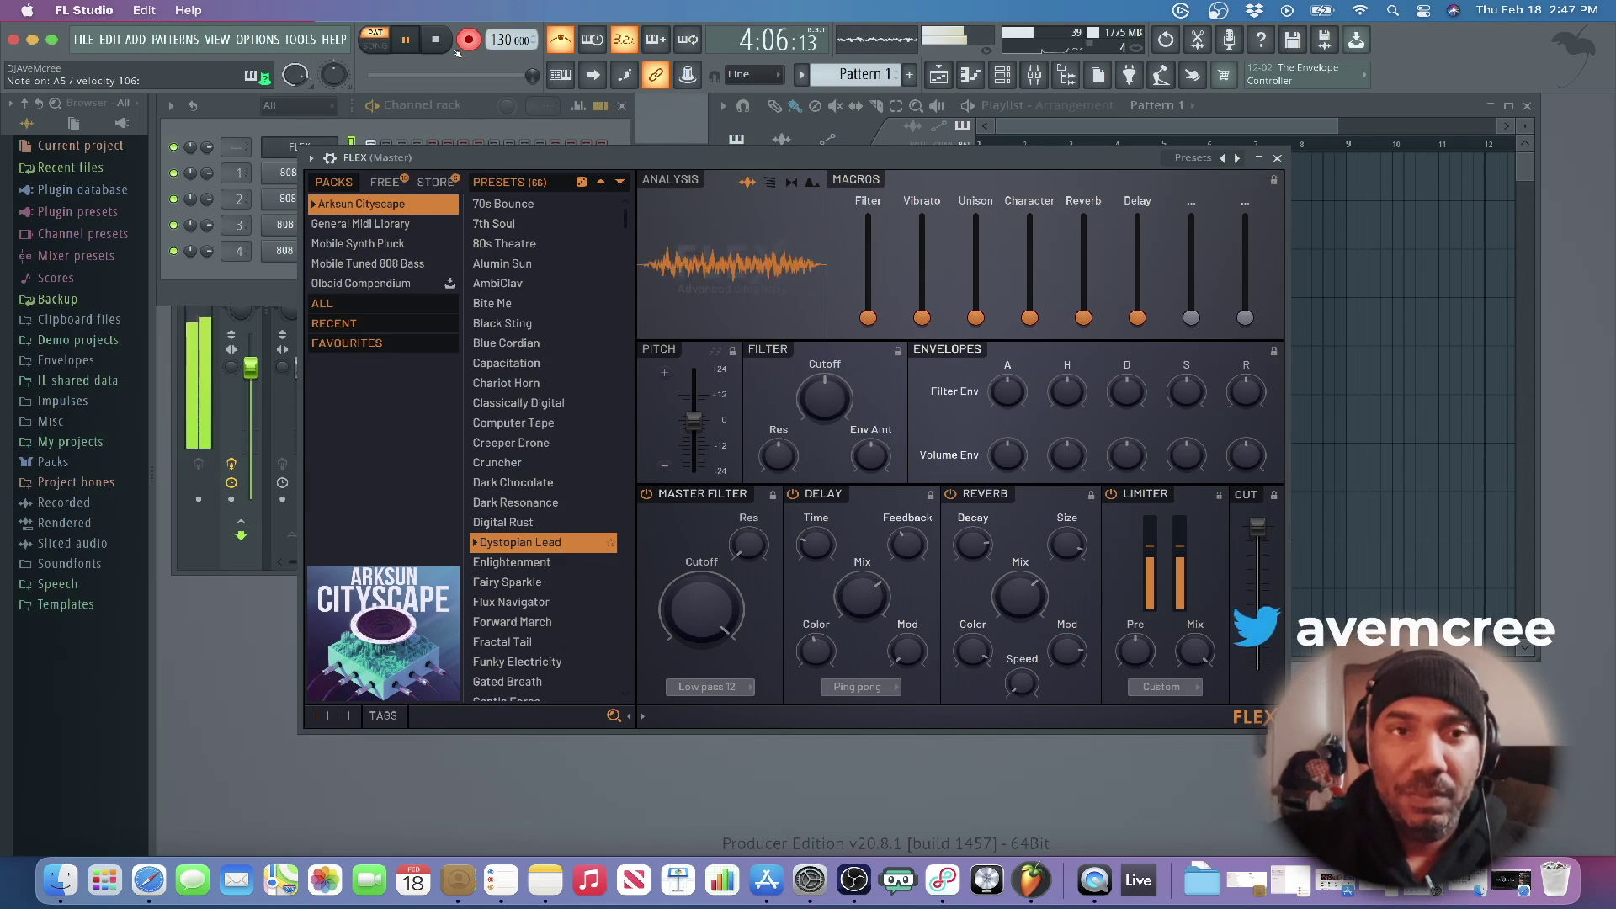
# - Turn off recording and the metronome while the FLEX pattern keeps playing
pyautogui.click(468, 40)
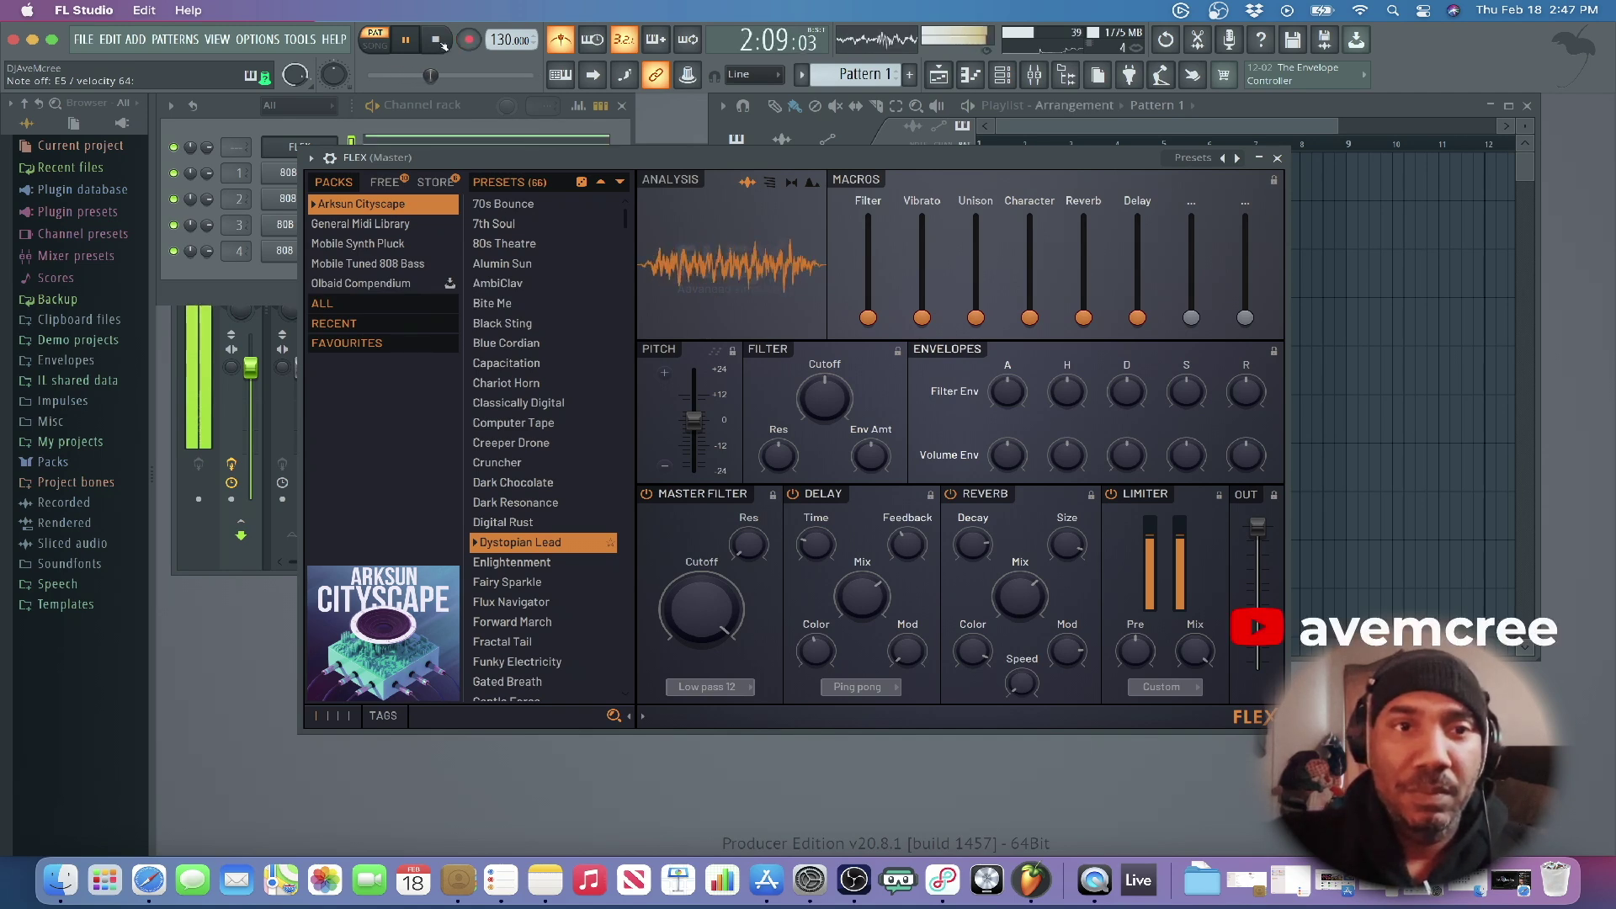
pyautogui.moveTo(441, 76); pyautogui.dragTo(496, 76)
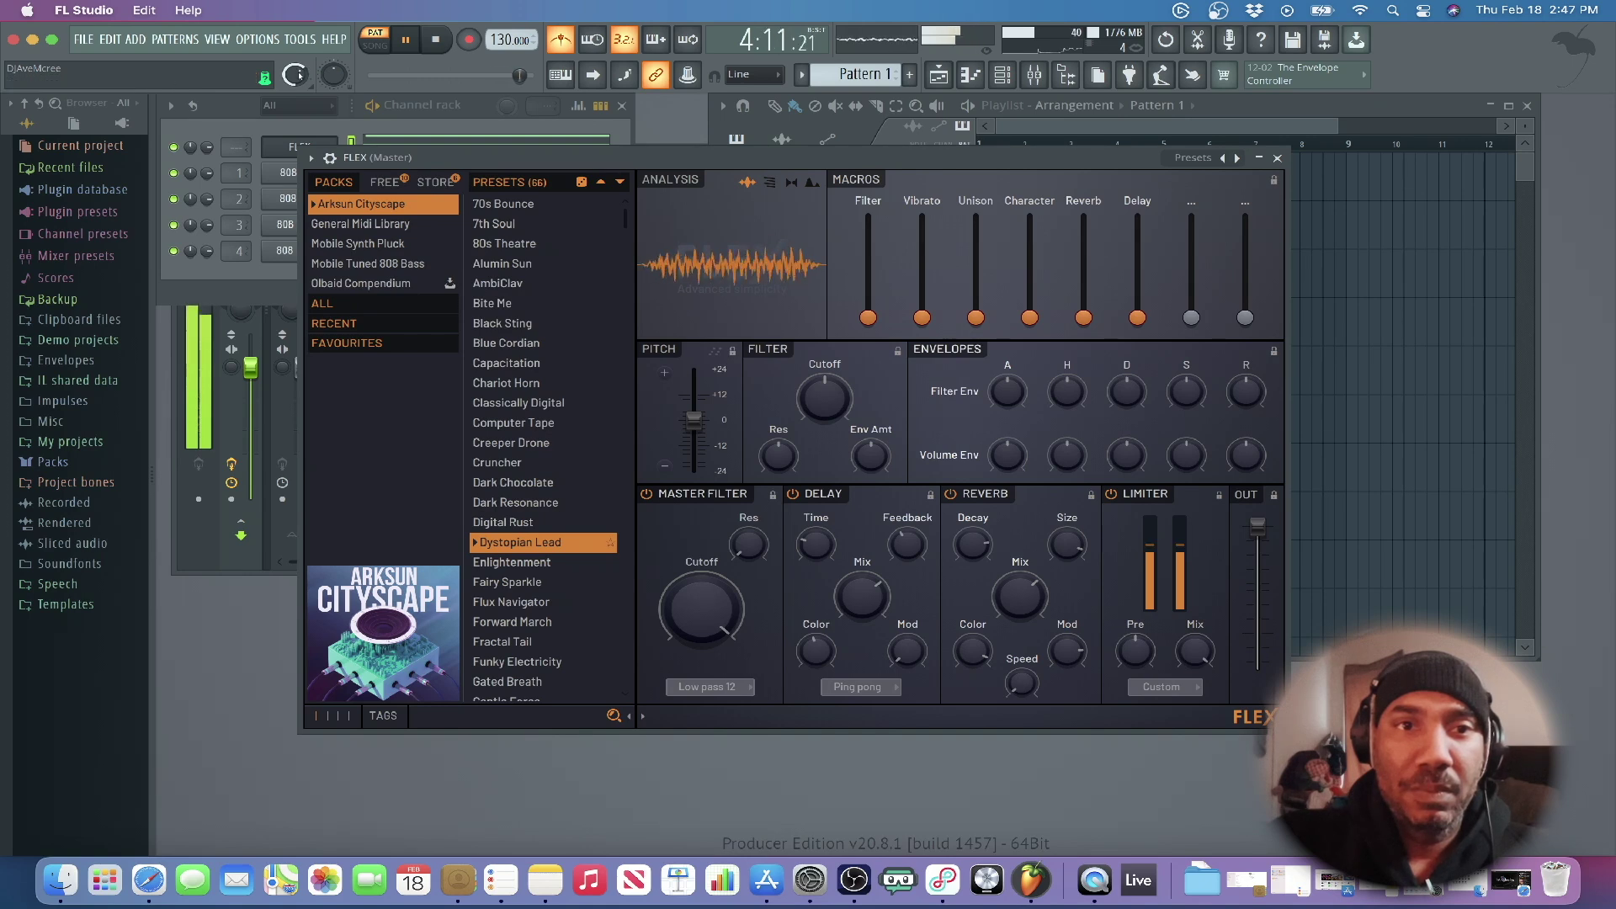
pyautogui.click(560, 40)
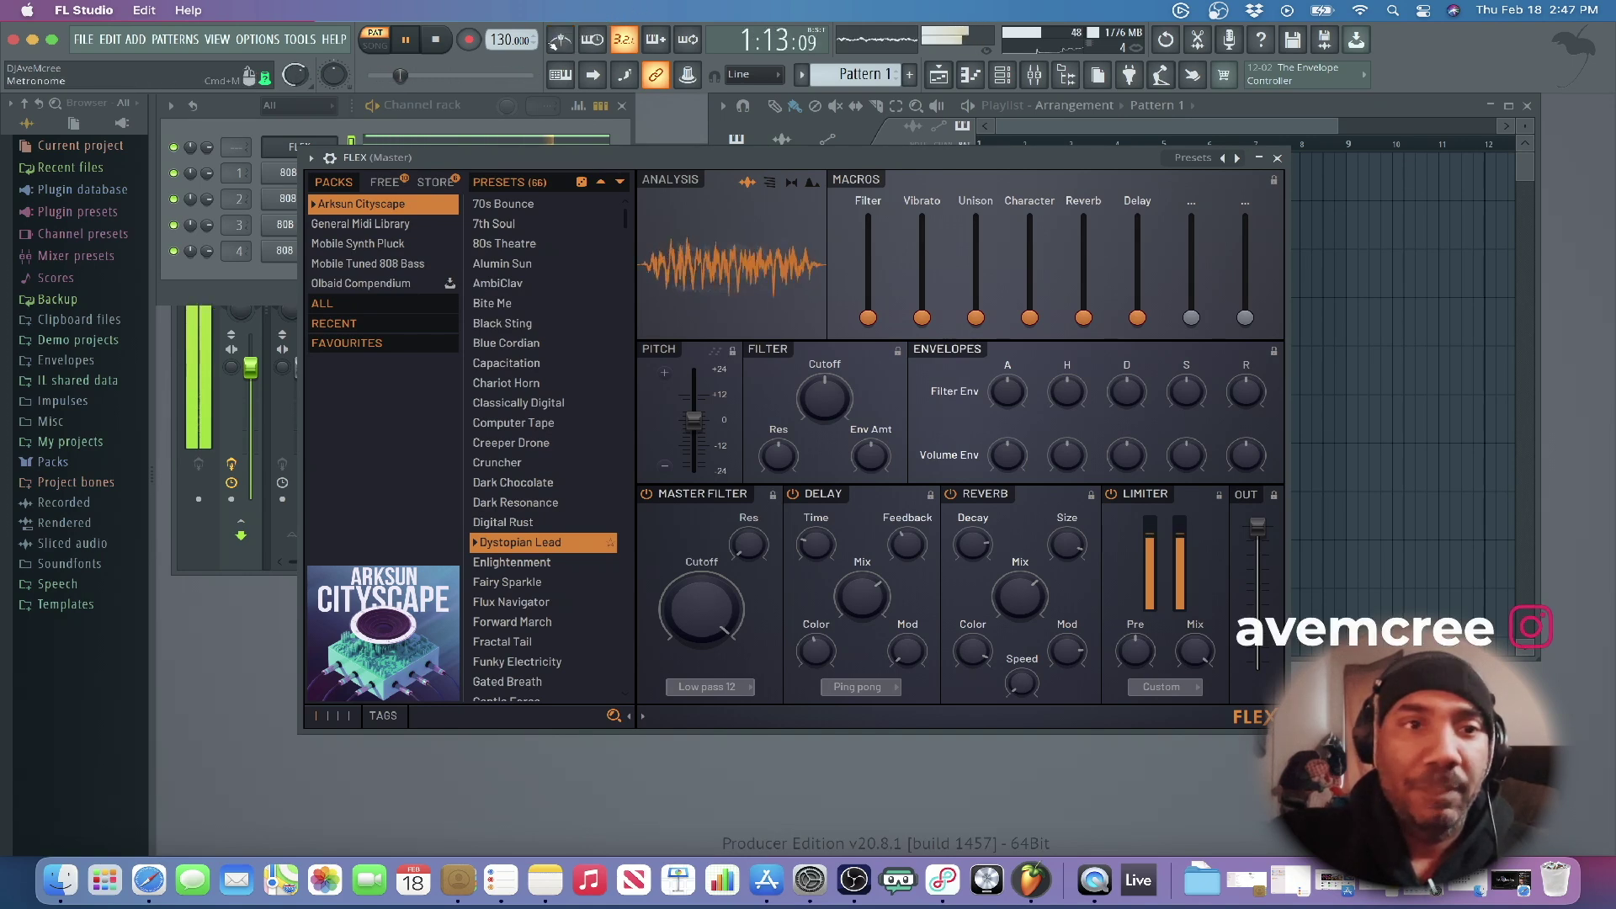
# - Clone the FLEX channel, and clone the resulting copy to get a third FLEX instance
pyautogui.rightClick(278, 159)
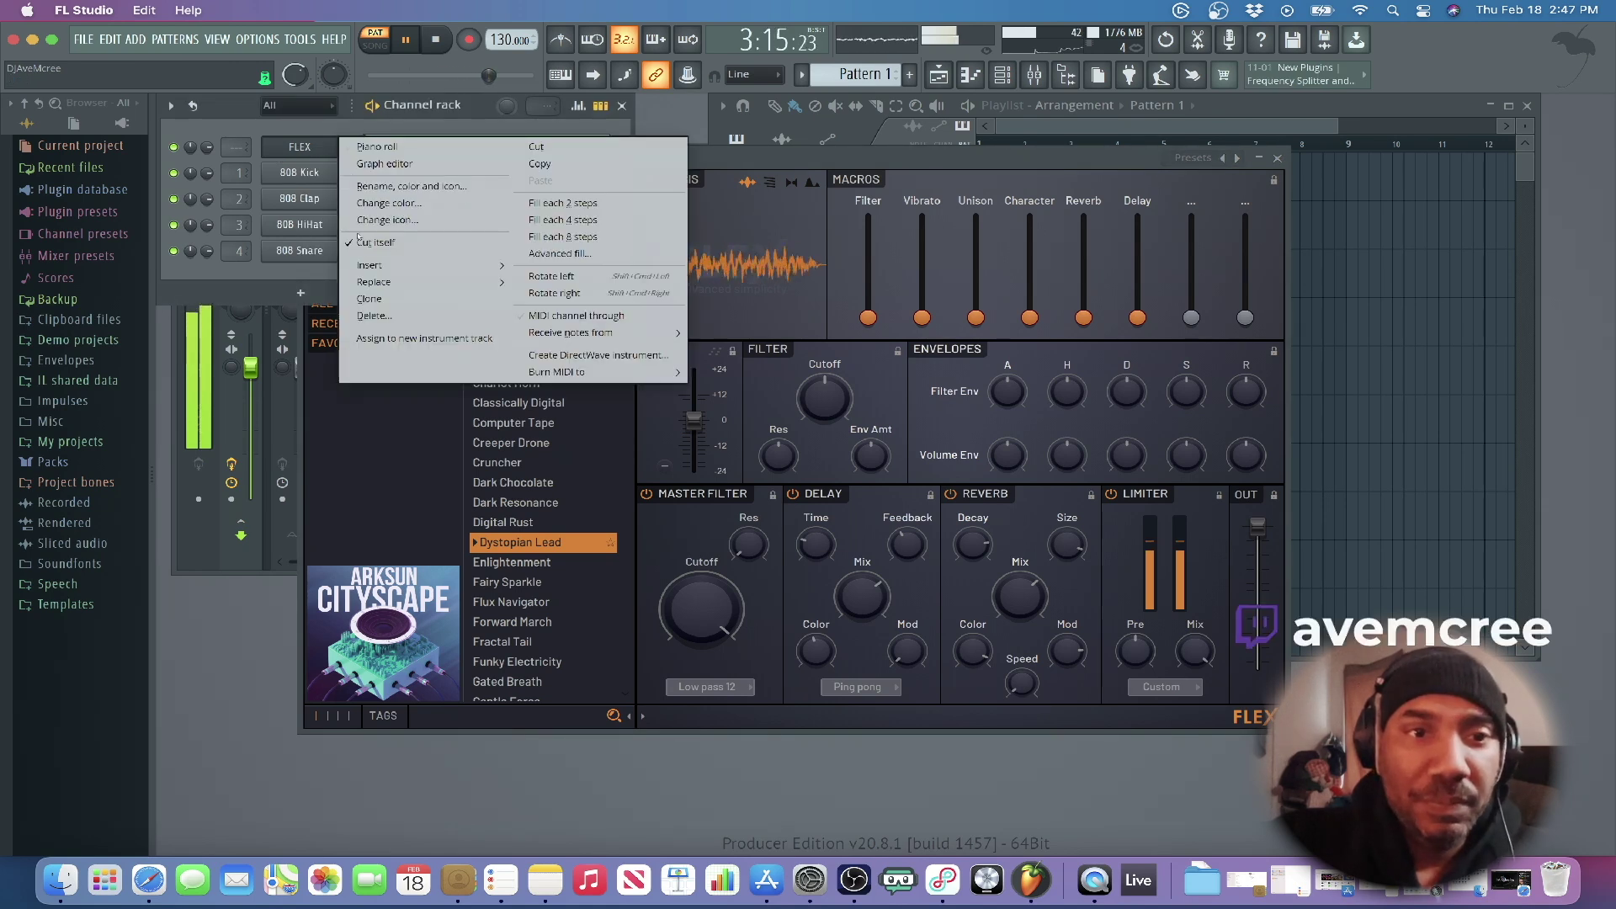
pyautogui.click(378, 299)
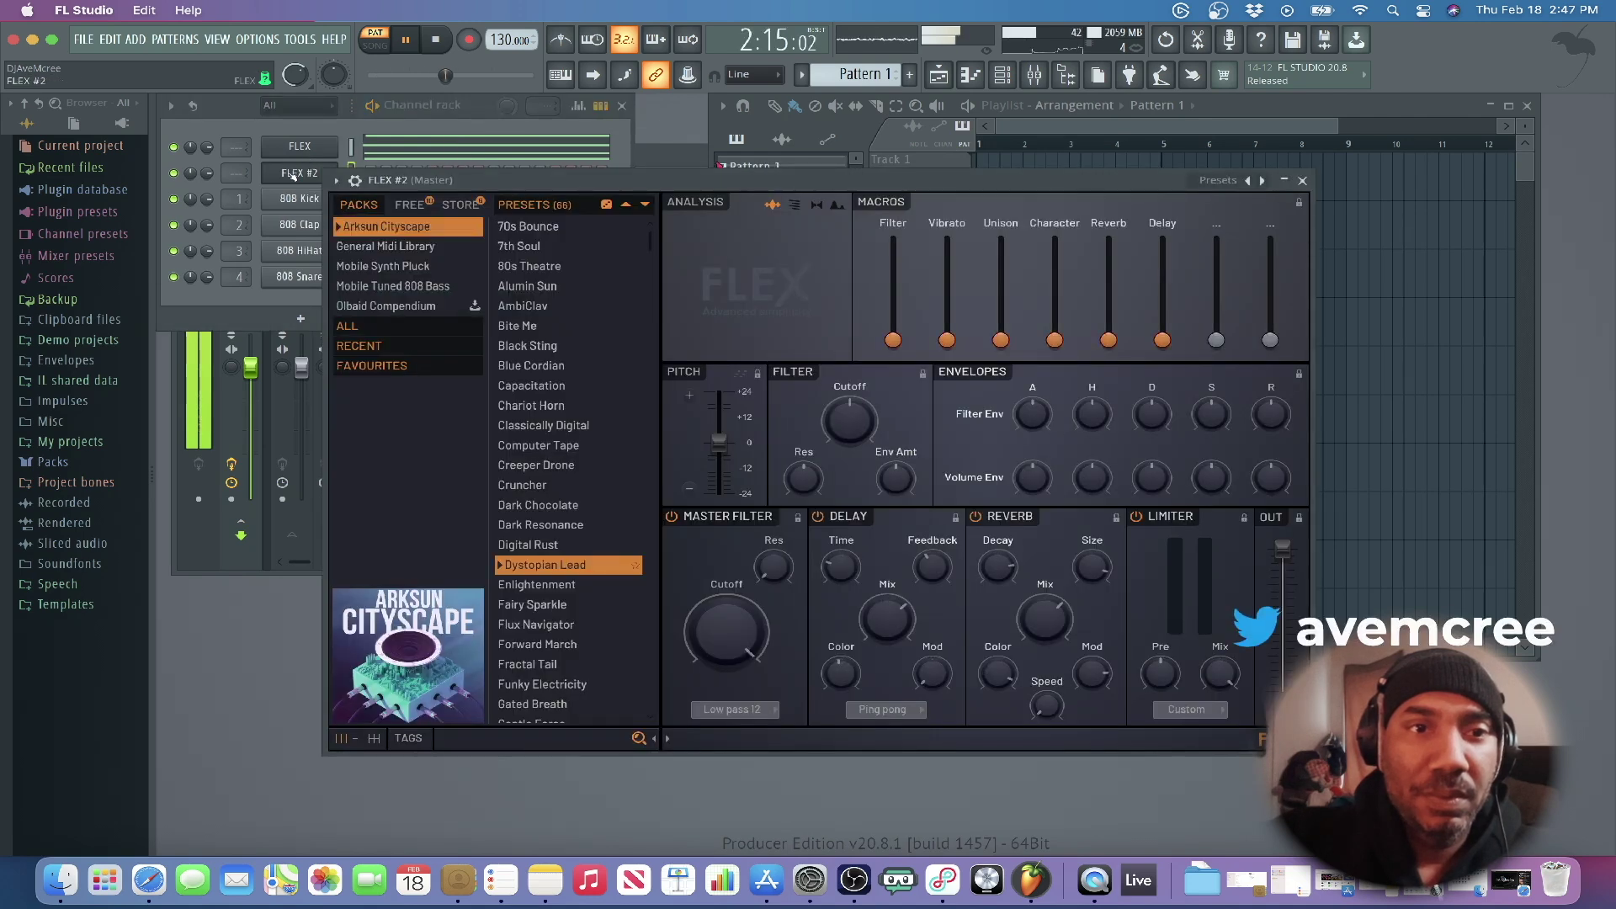
pyautogui.rightClick(289, 173)
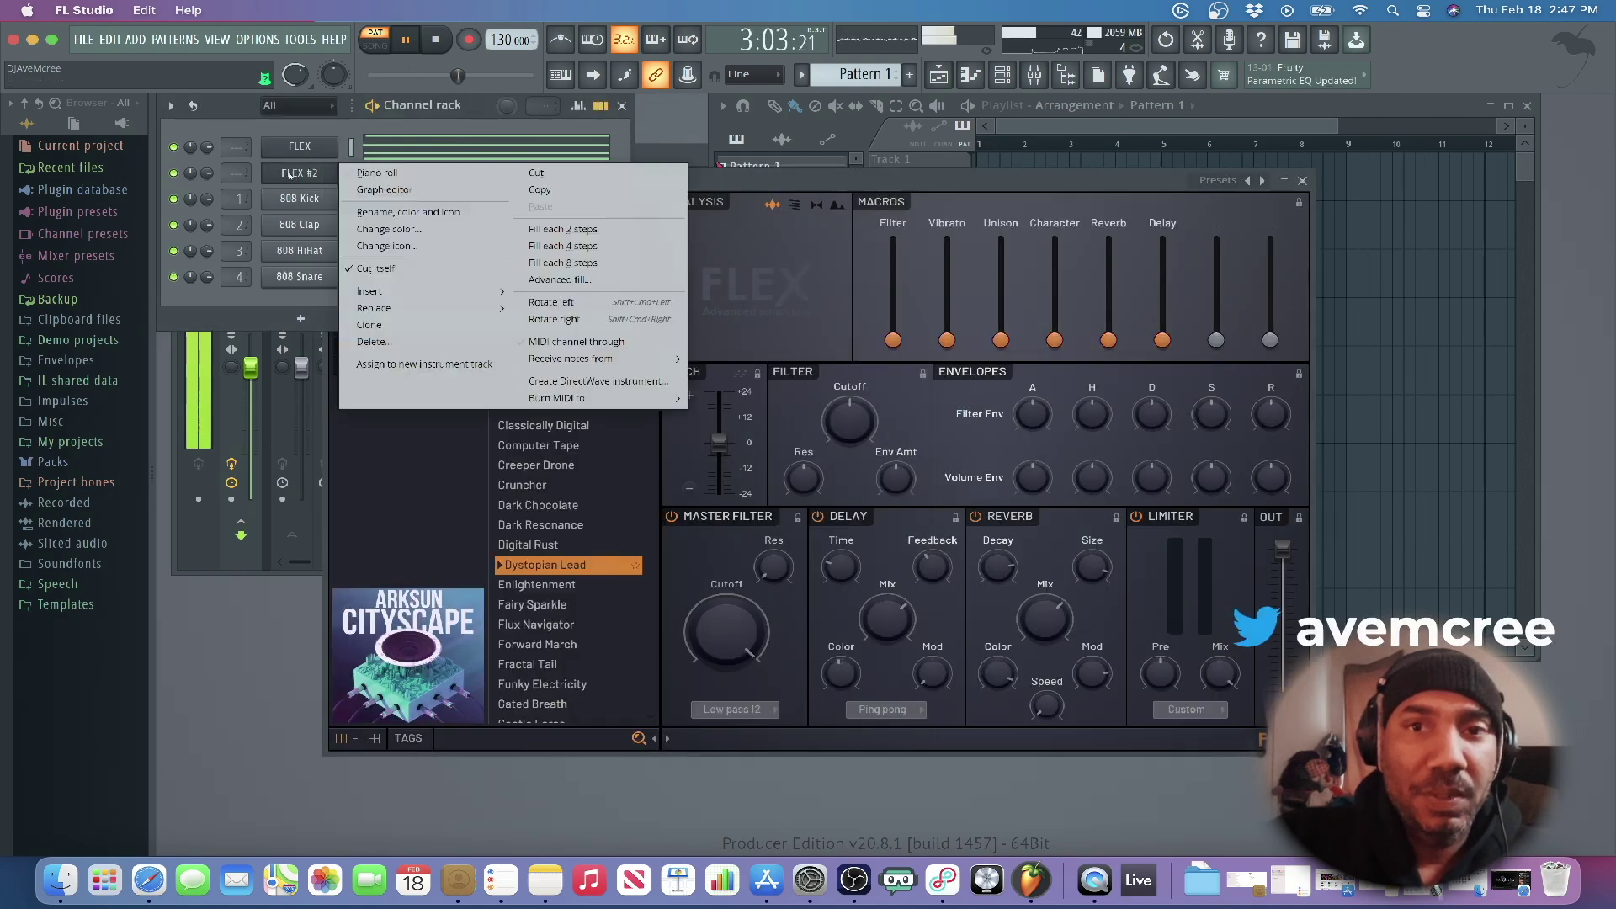
pyautogui.click(368, 324)
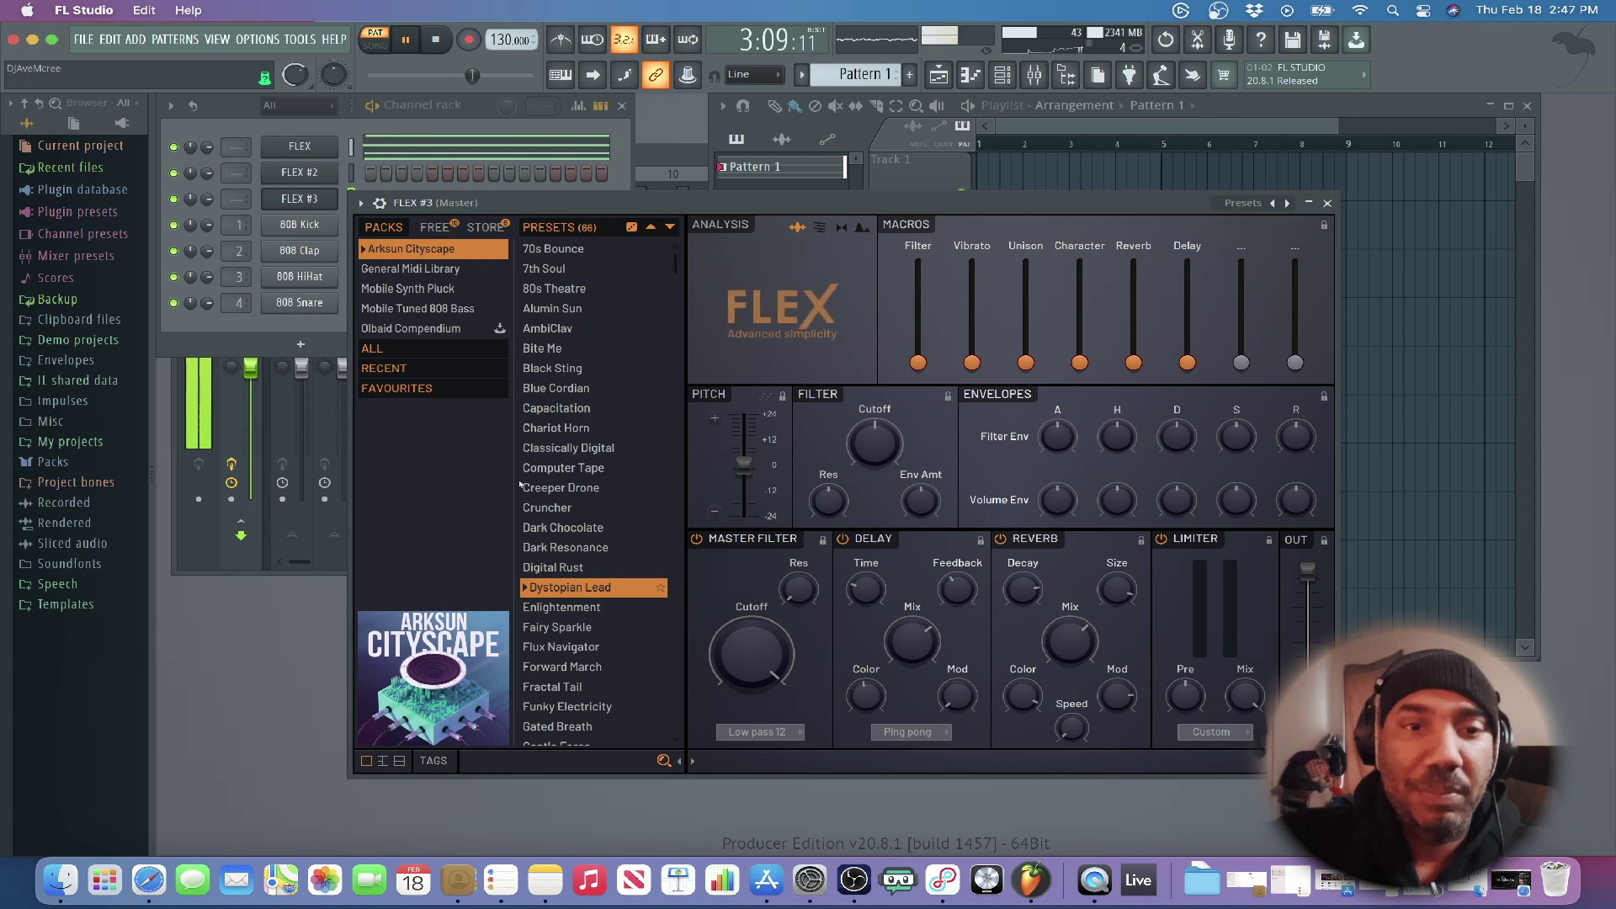
# - Load the Creeper Drone preset in the third FLEX instance and Dark Resonance in the second
pyautogui.click(564, 489)
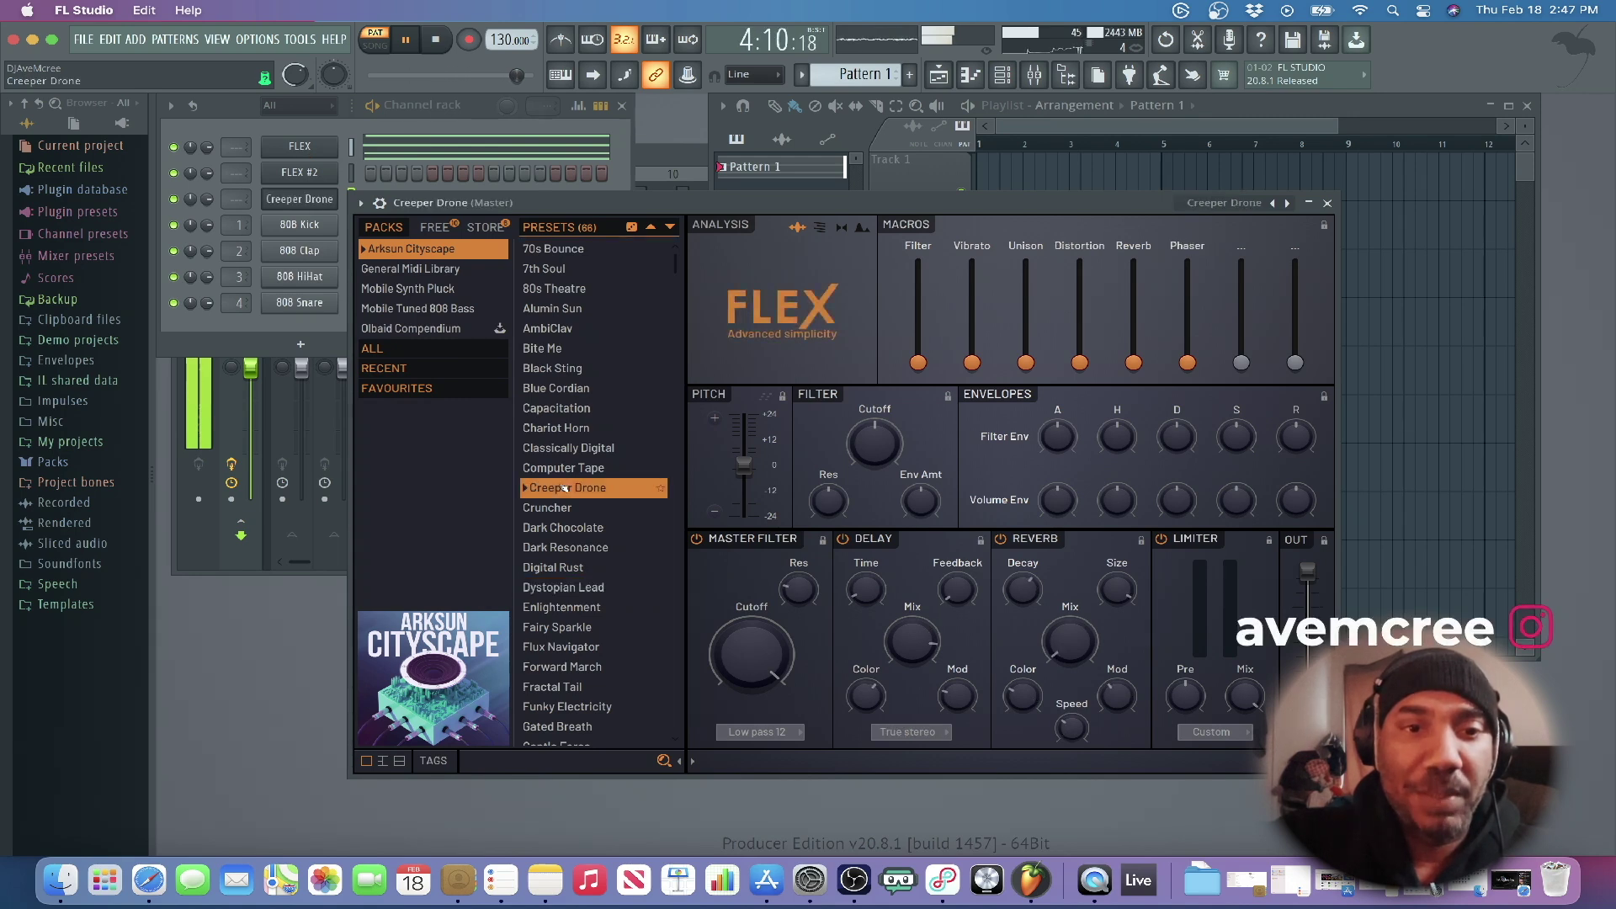
pyautogui.click(296, 175)
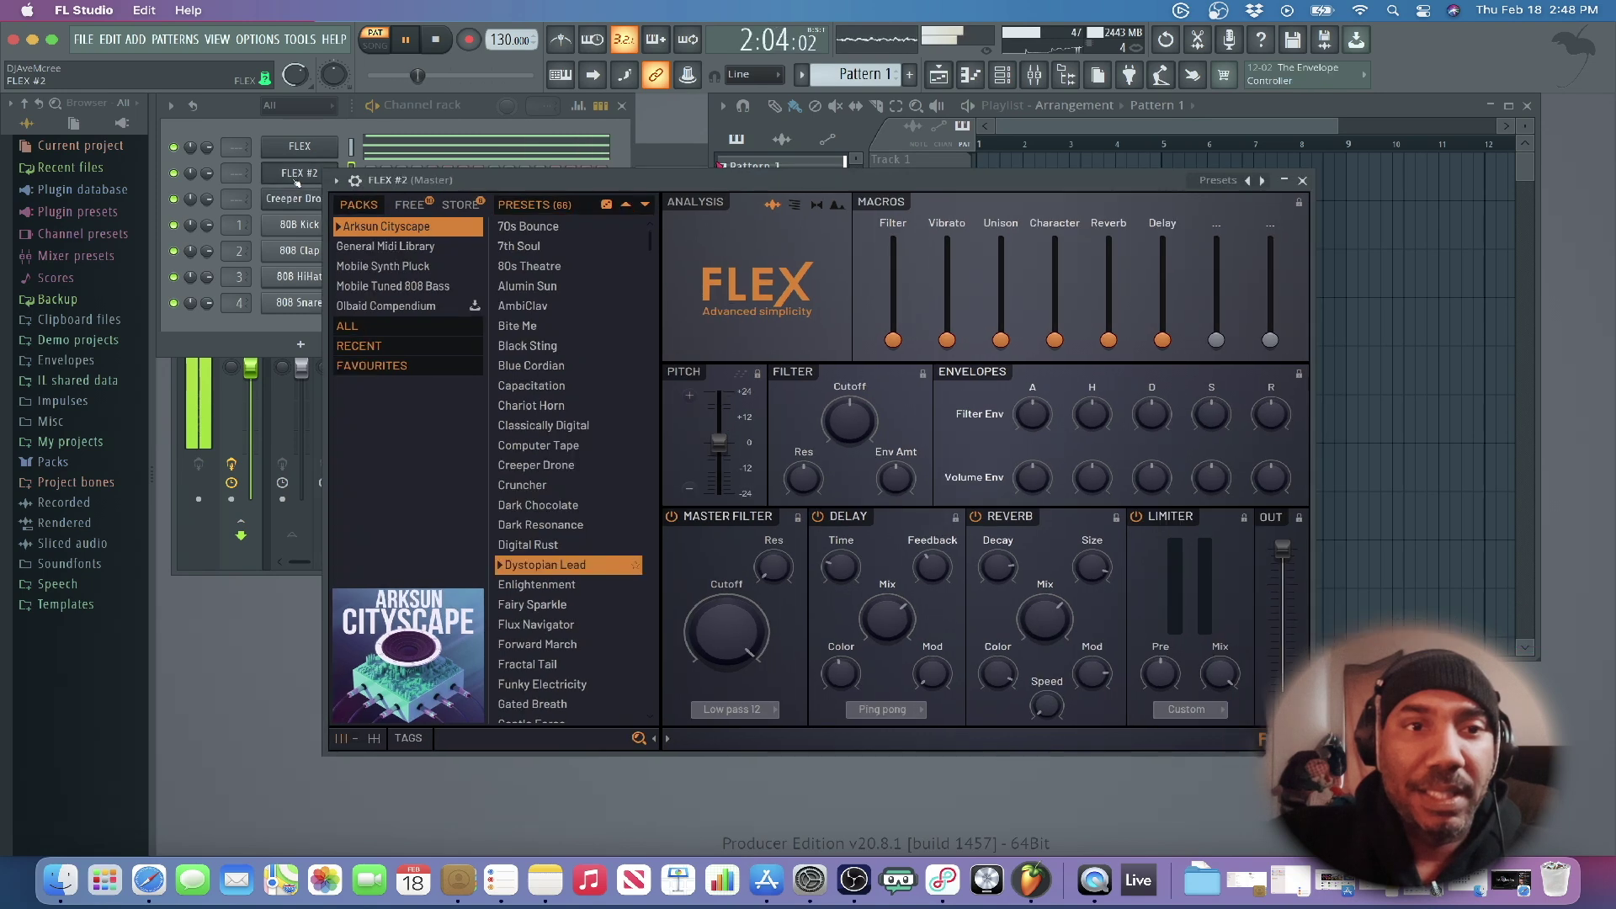
pyautogui.click(541, 523)
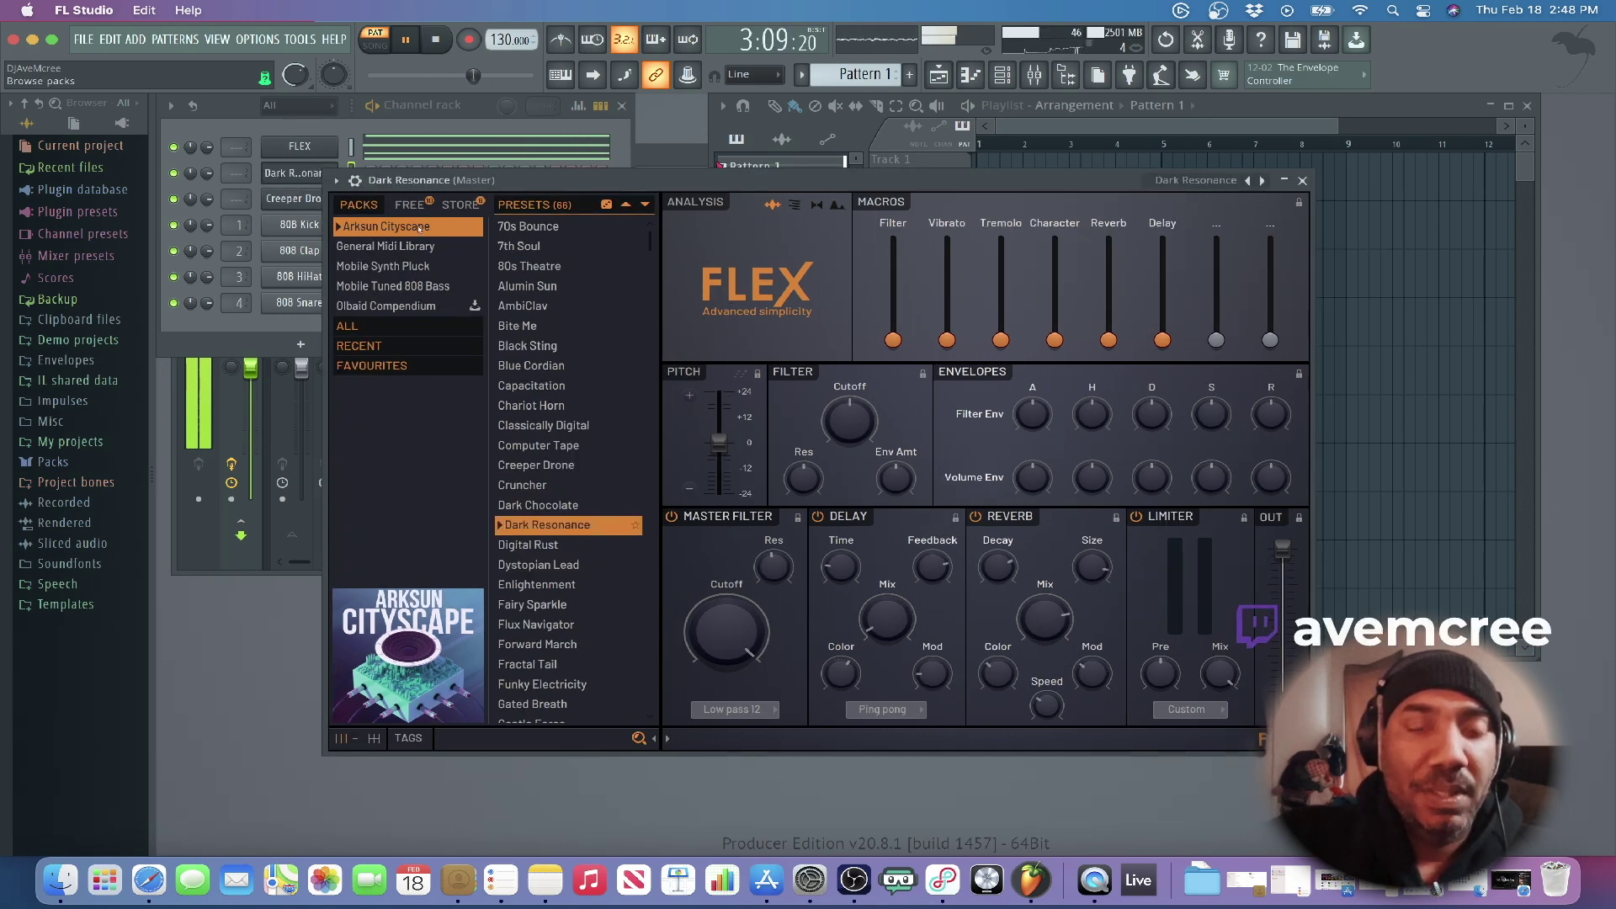
# - Copy the first FLEX channel's notes into the Dark Resonance and Creeper Drone channels, and stop playback after listening
pyautogui.rightClick(313, 159)
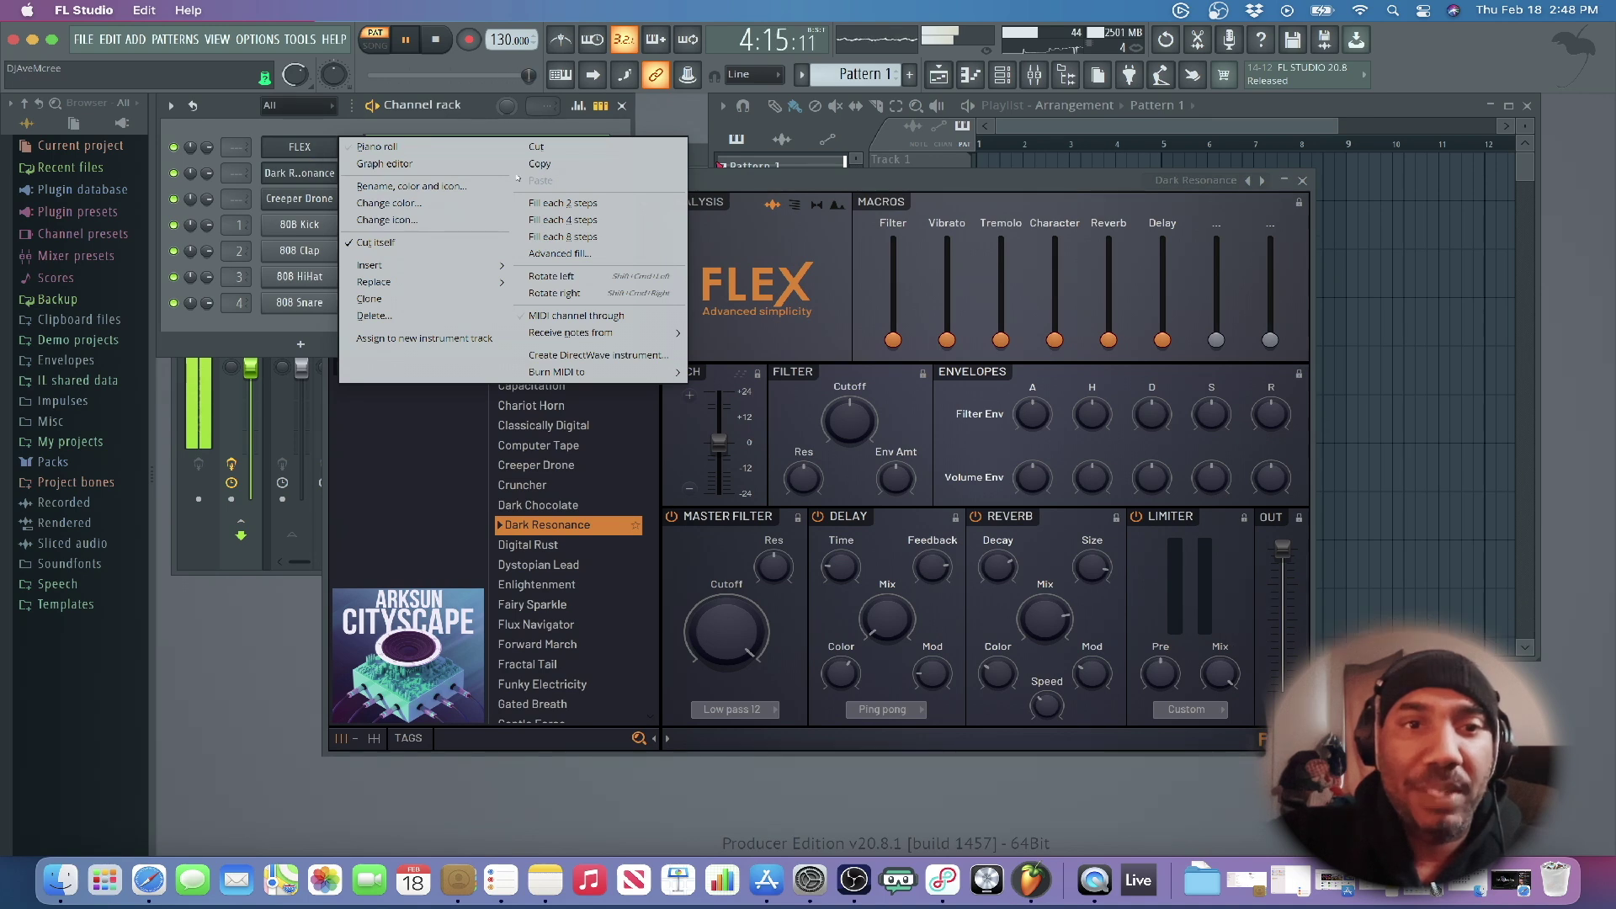
pyautogui.click(539, 164)
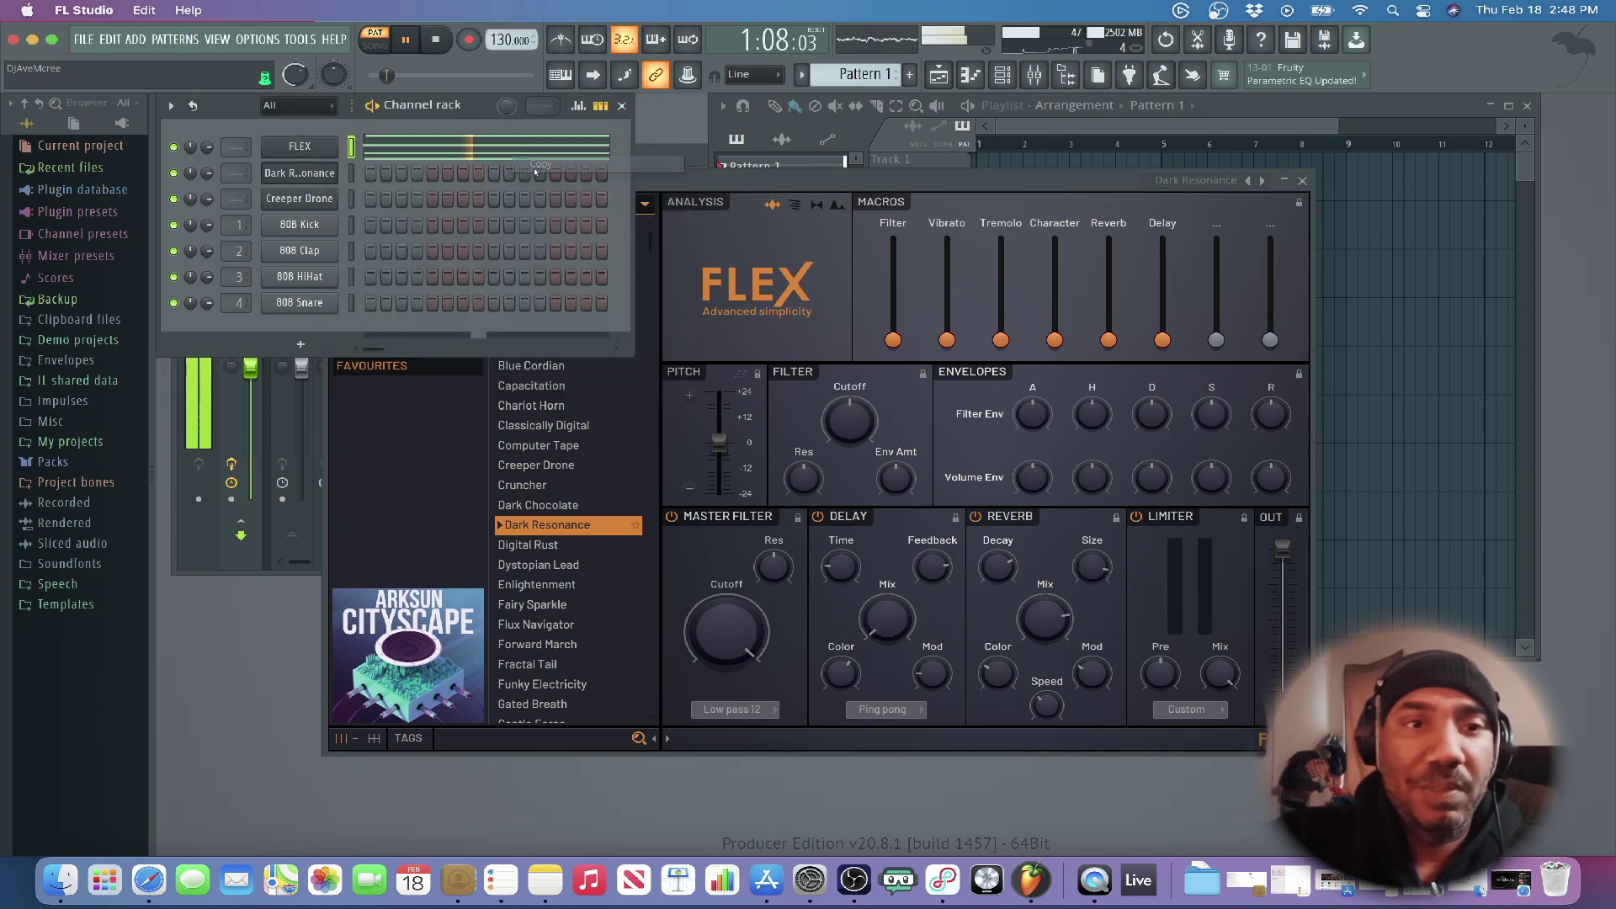
pyautogui.rightClick(309, 179)
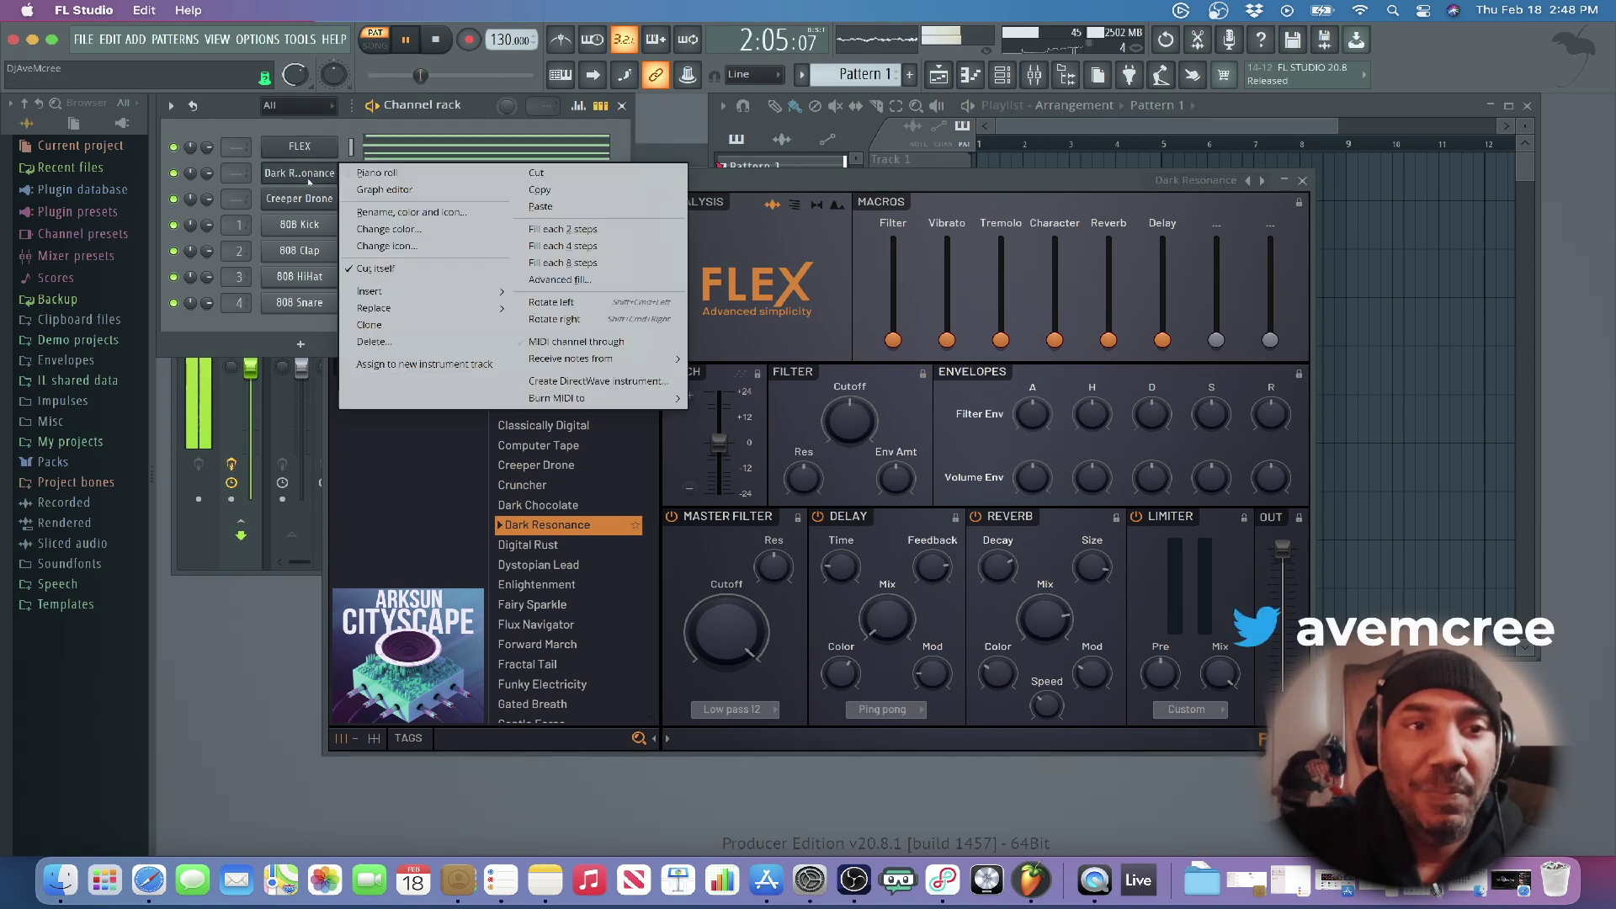
pyautogui.click(542, 207)
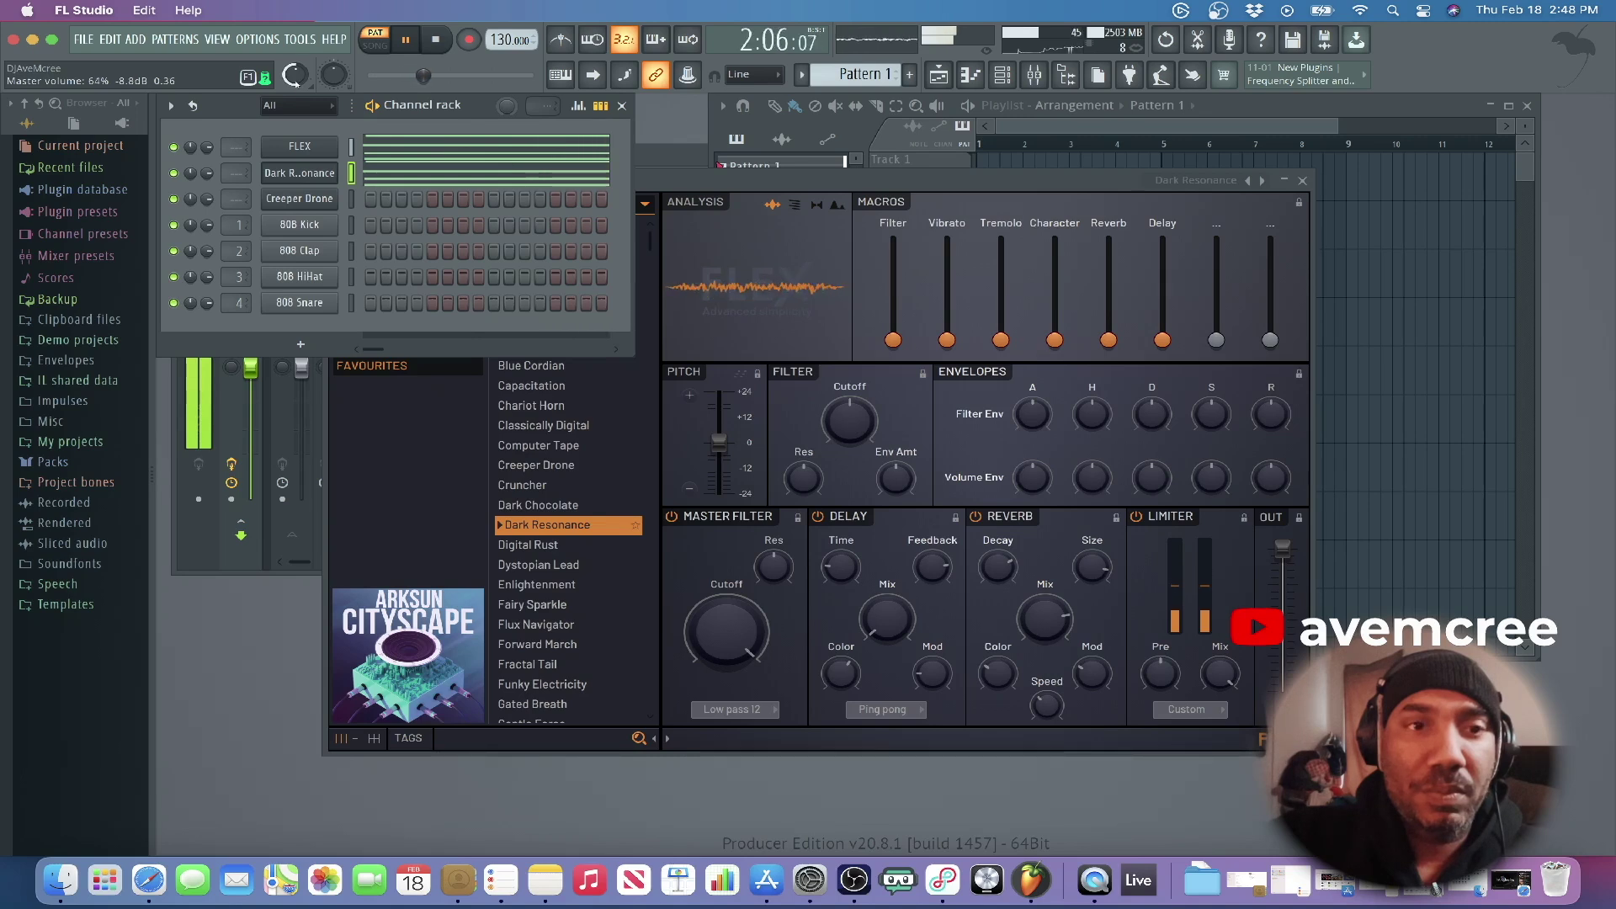
pyautogui.rightClick(313, 212)
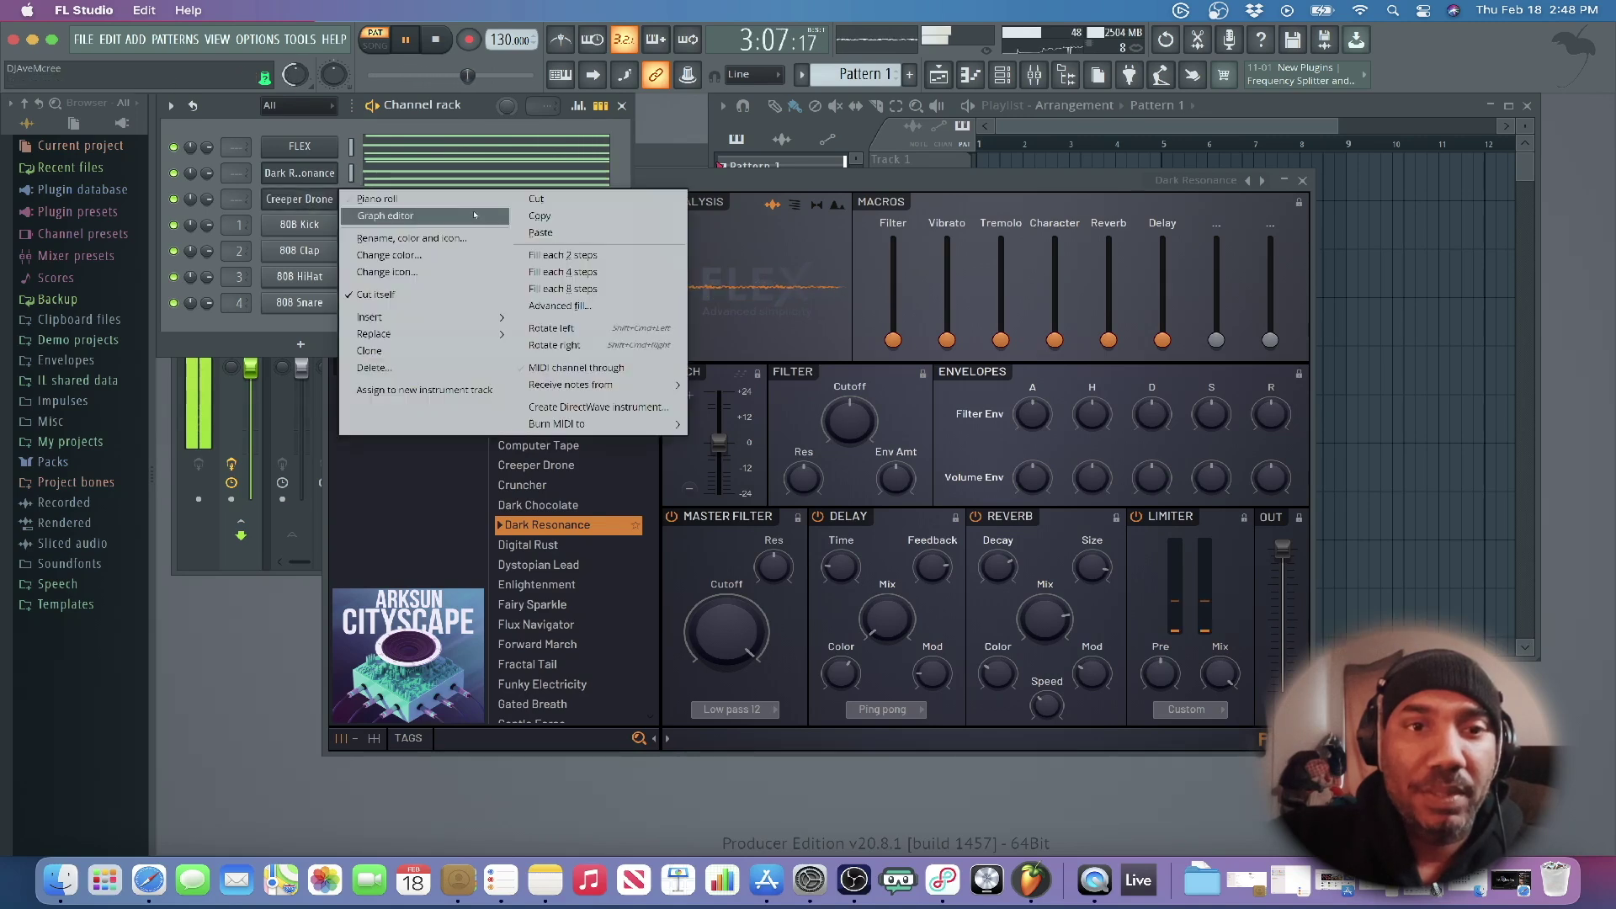
pyautogui.click(517, 231)
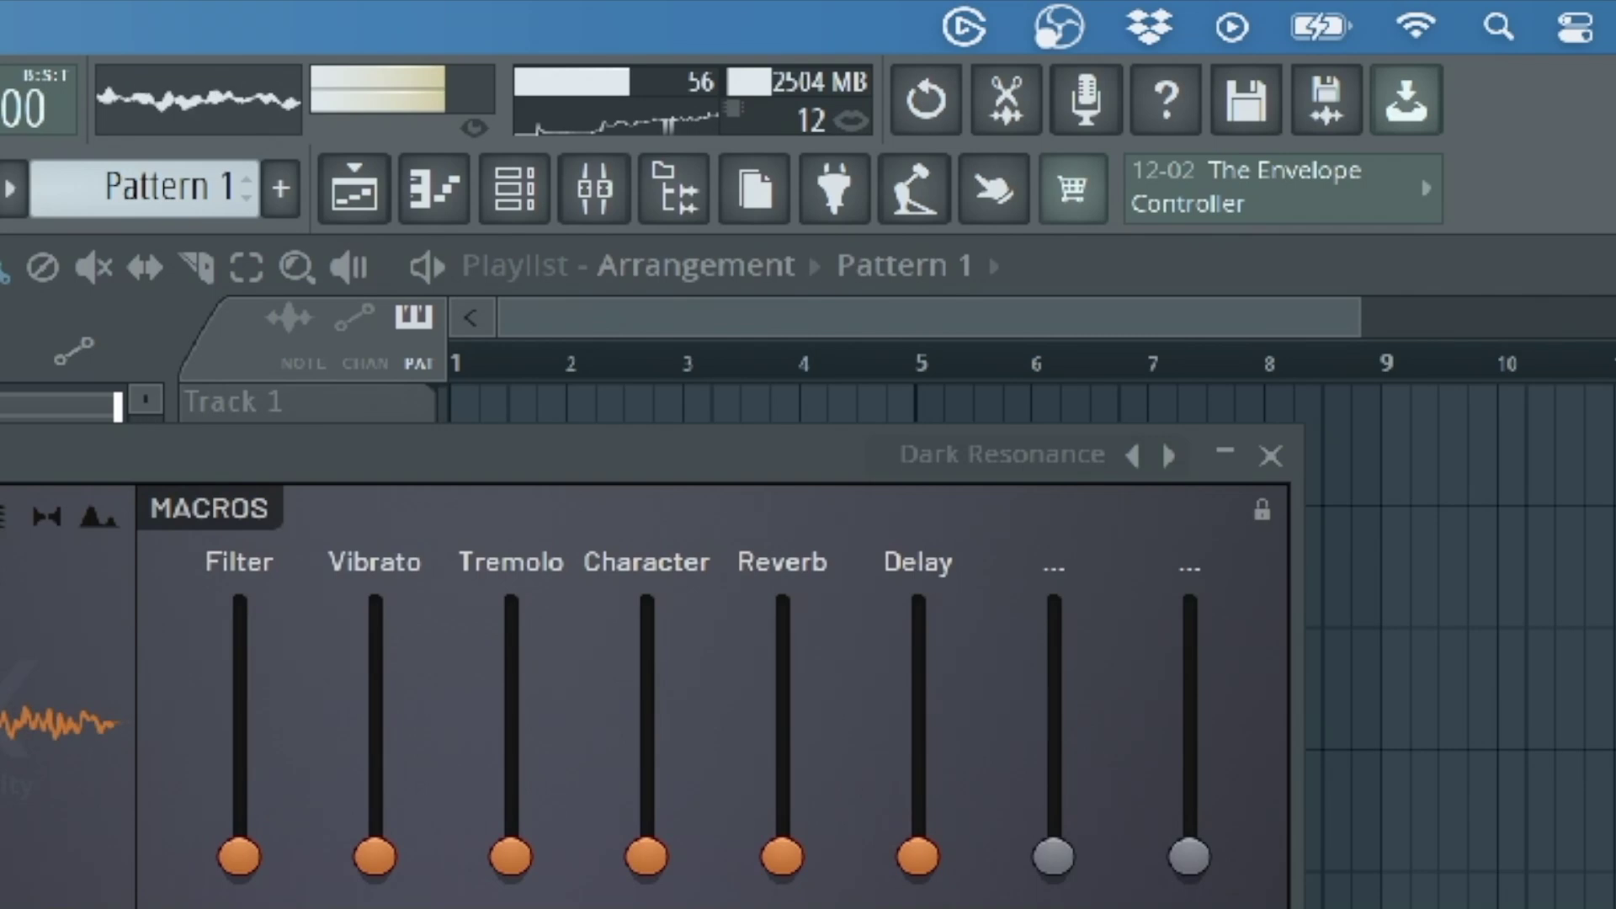
pyautogui.press('space')
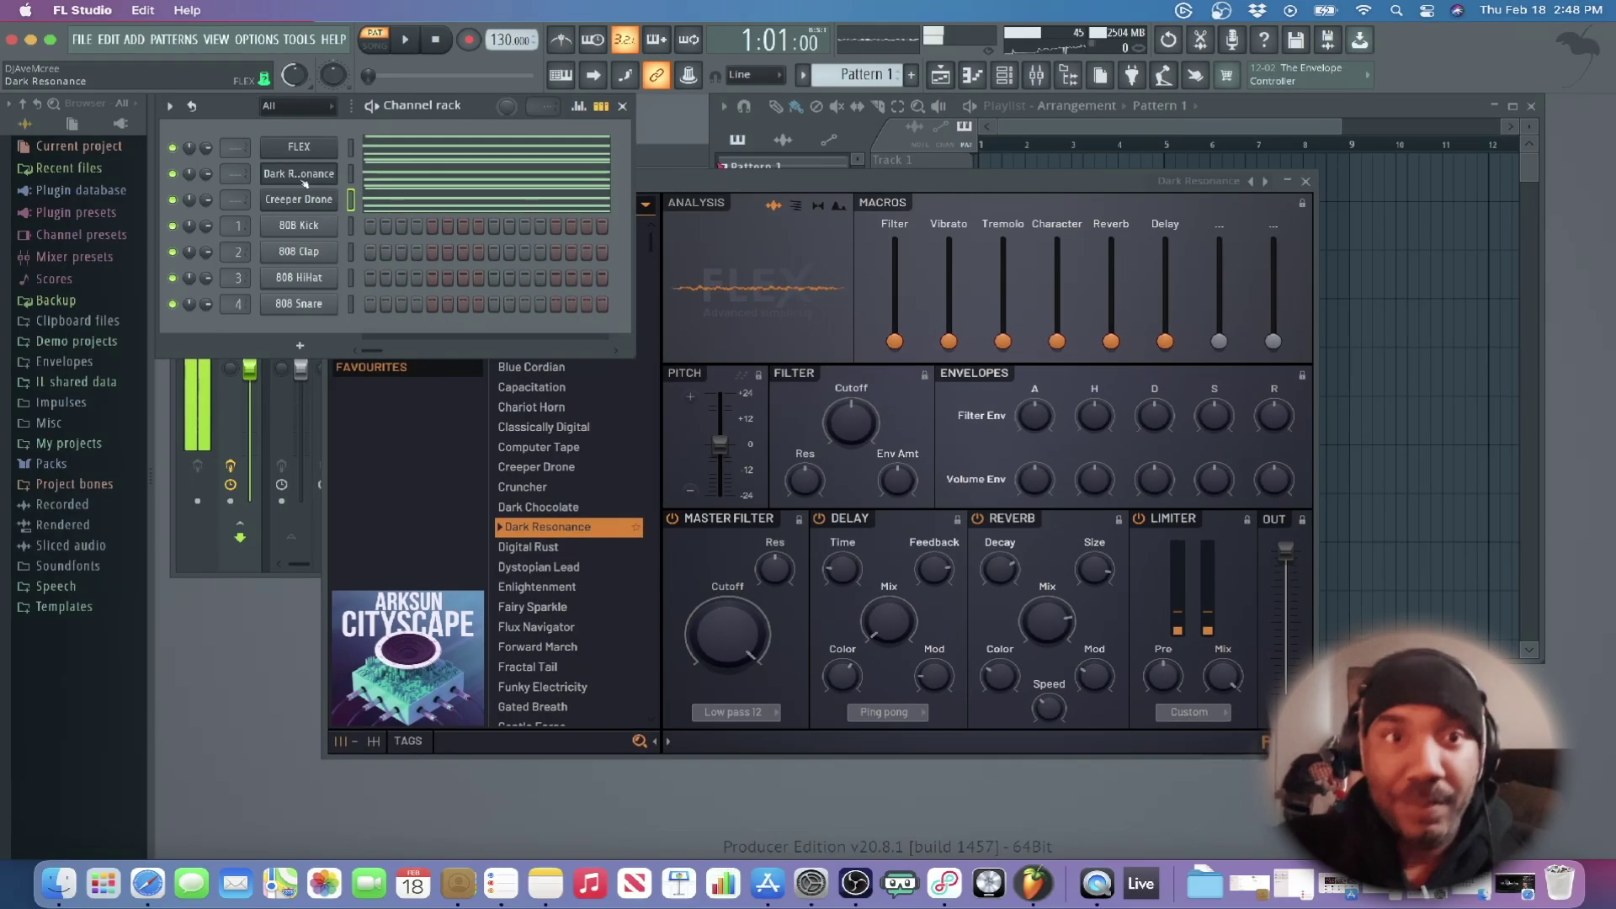